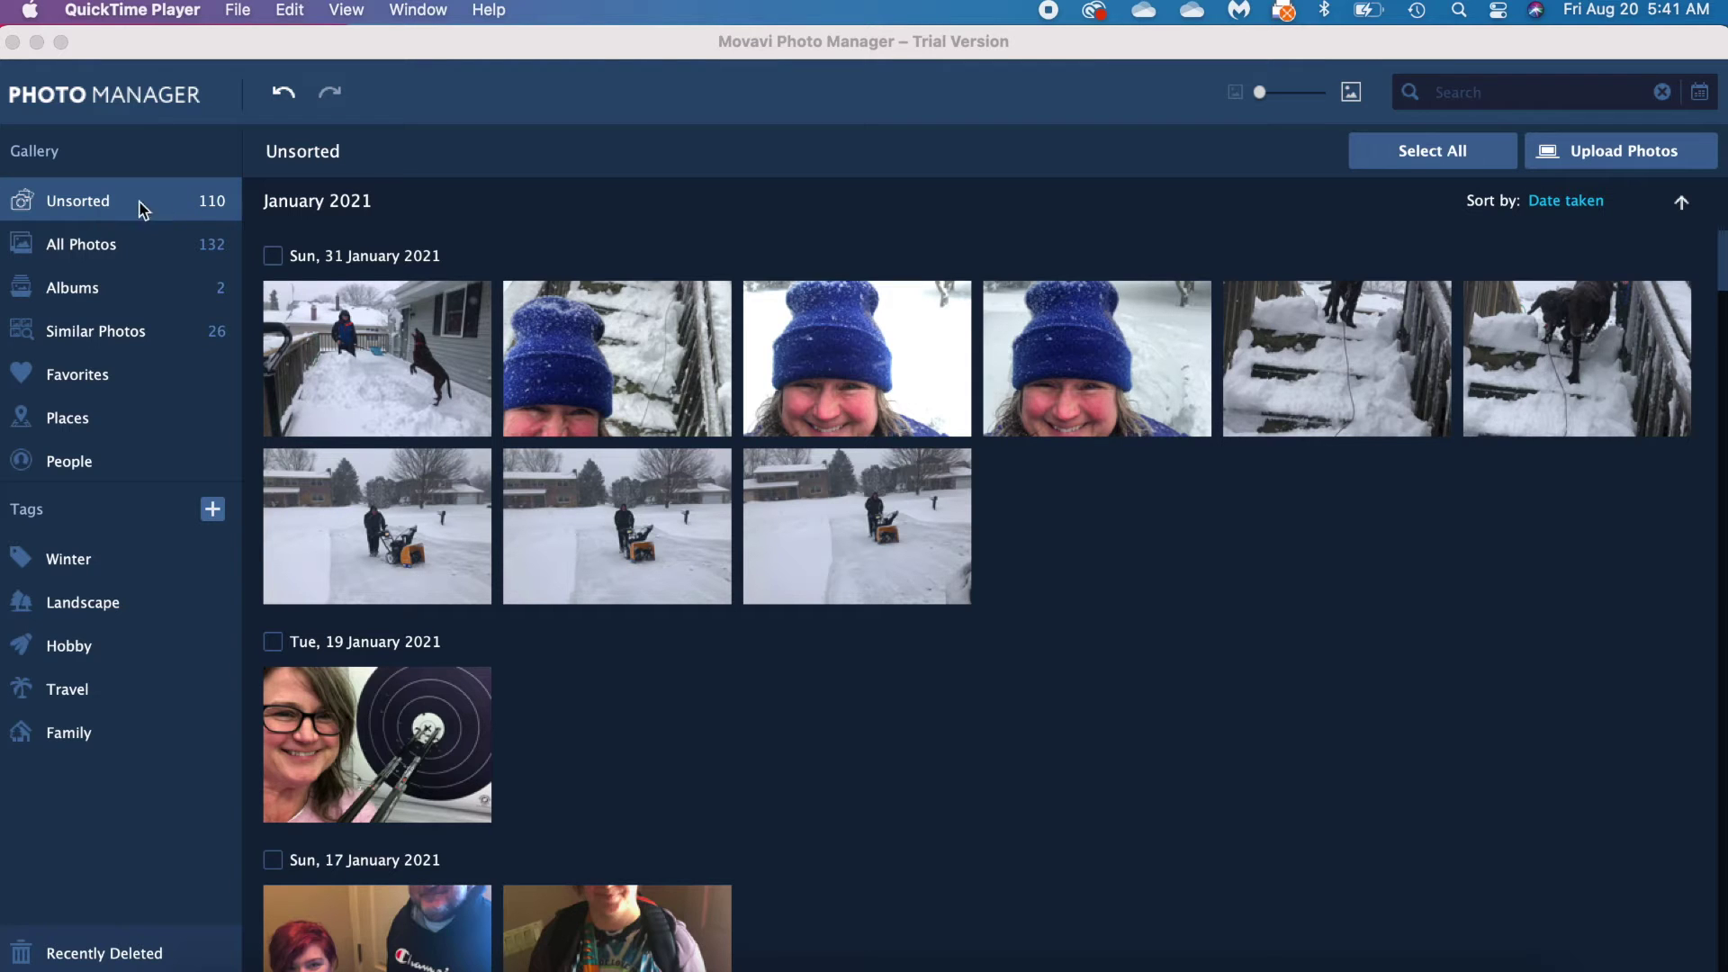
Step: Browse All Photos and Unsorted, then bring up the Albums list
left_click(76, 252)
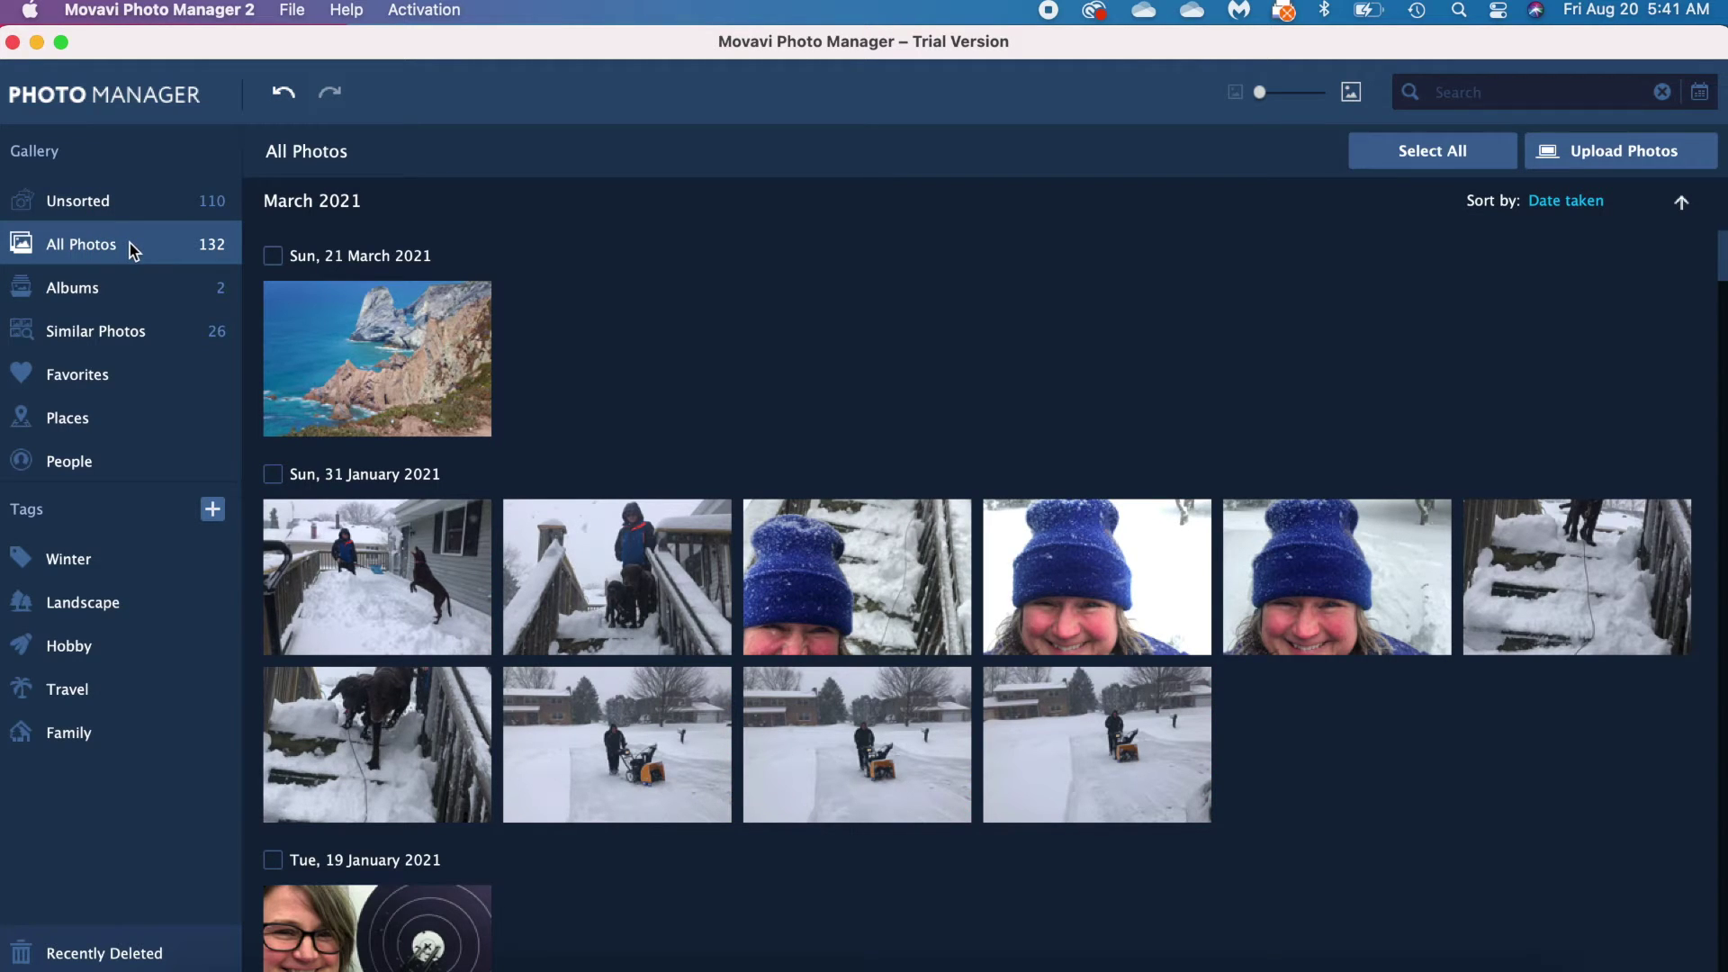
left_click(84, 219)
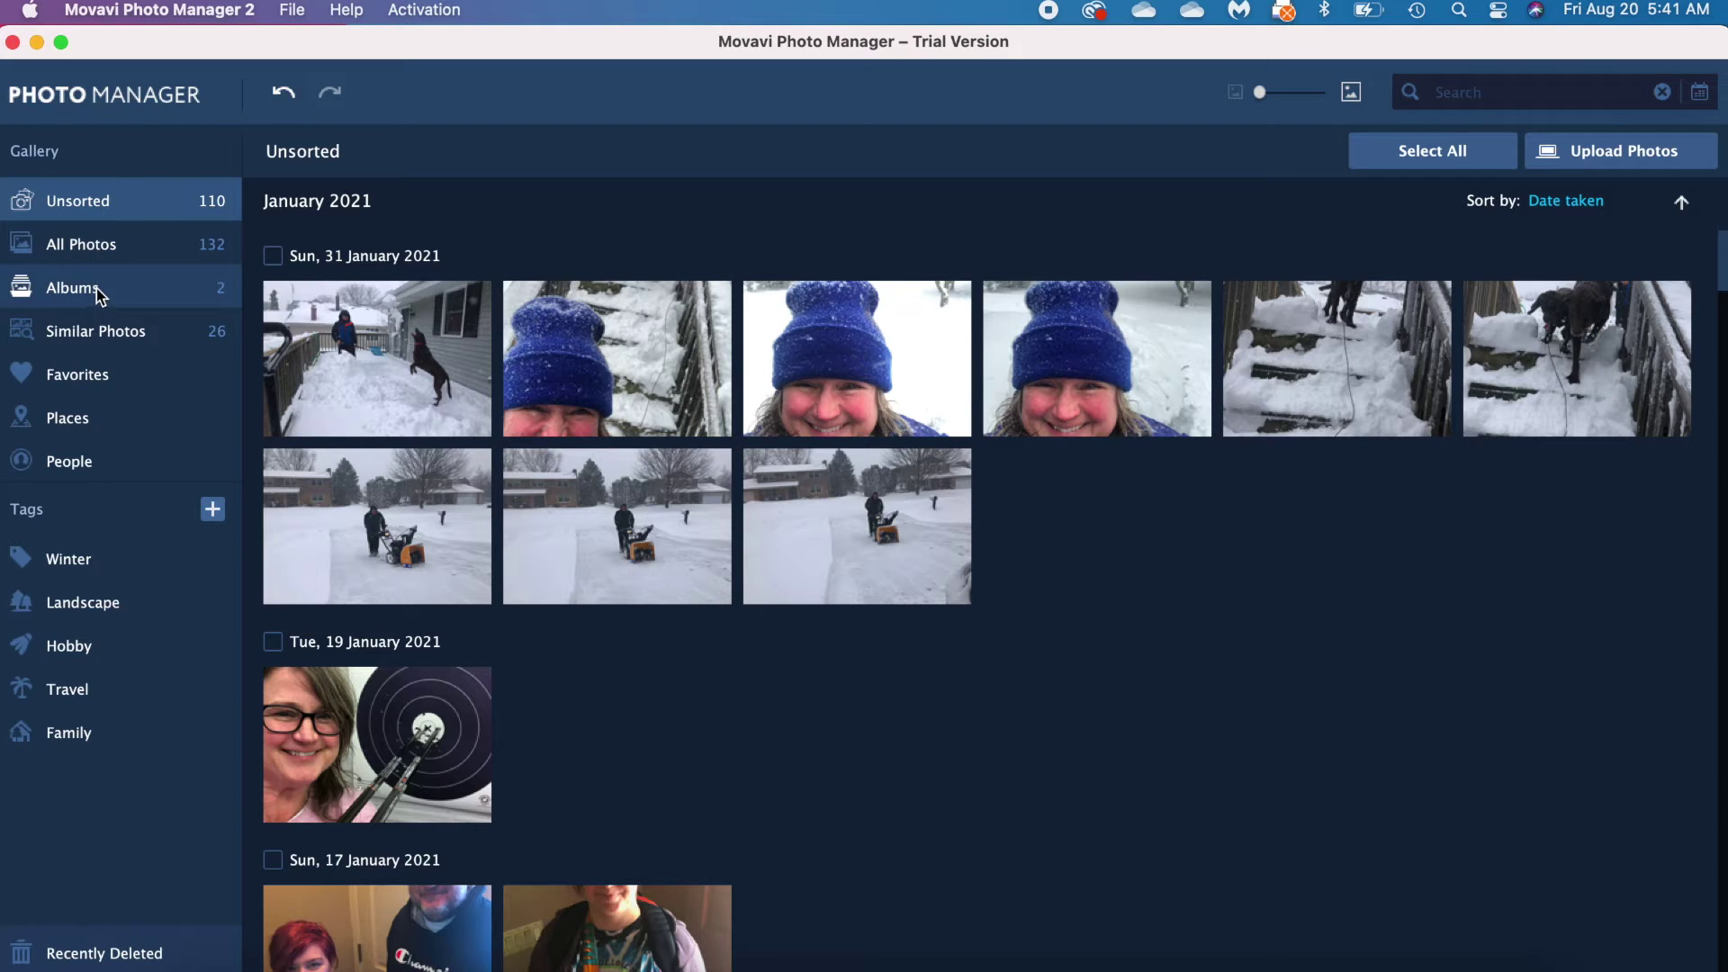
left_click(95, 243)
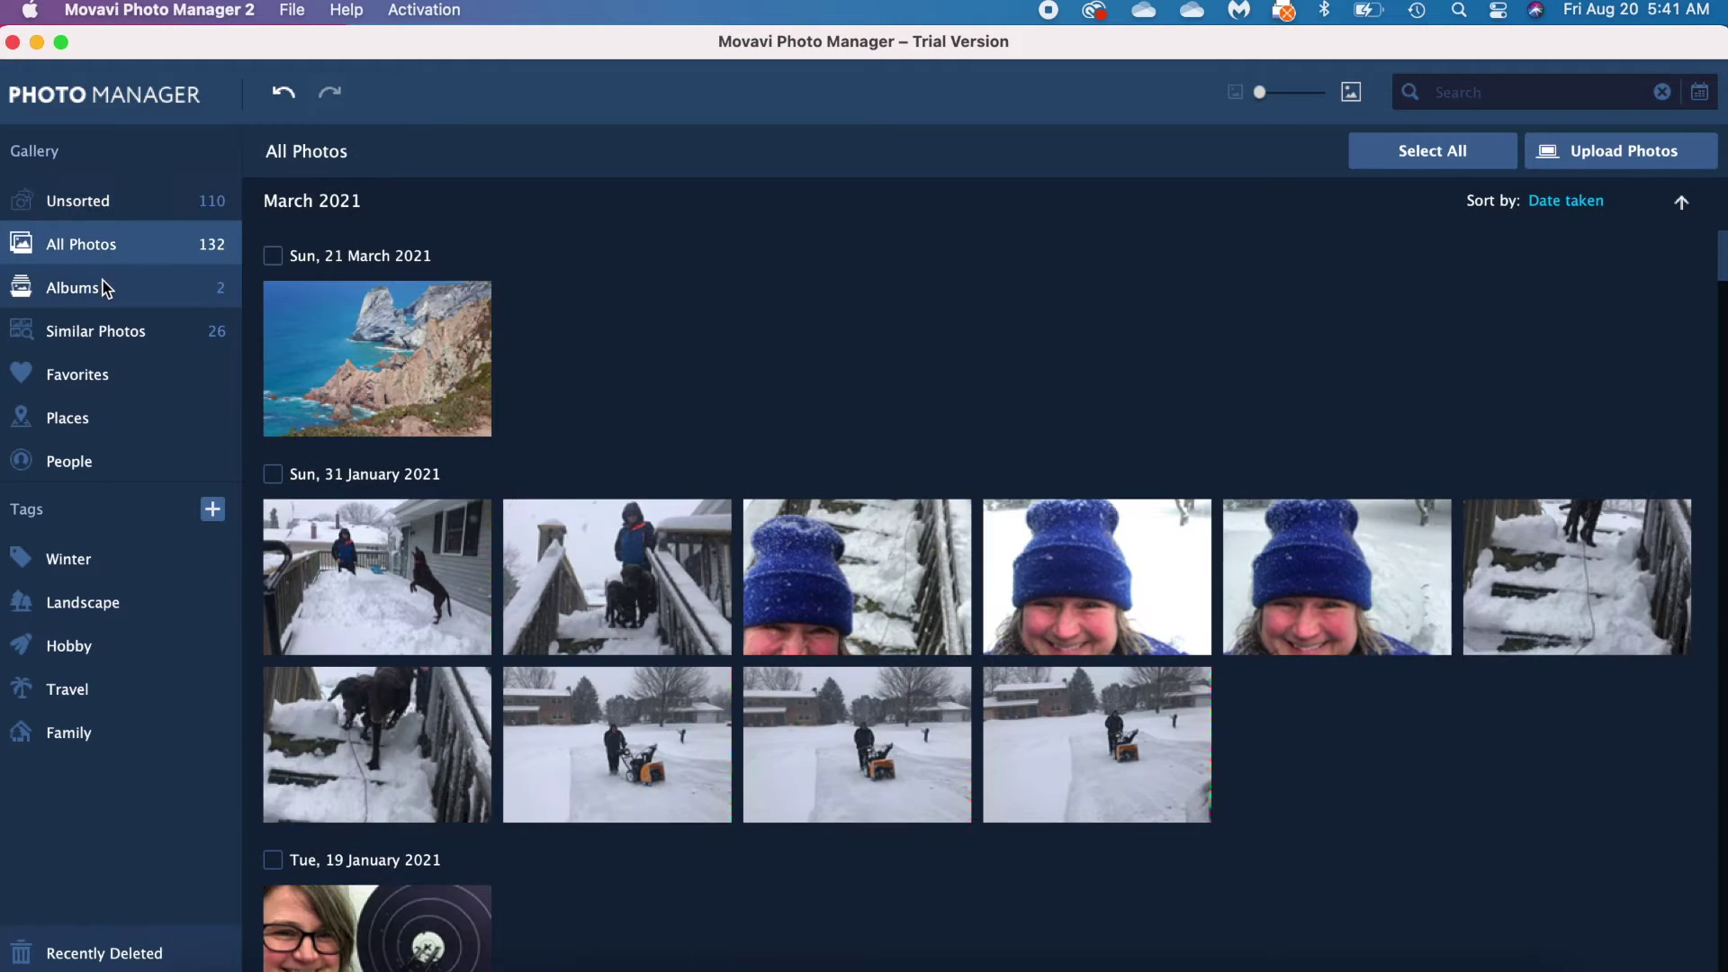
left_click(107, 300)
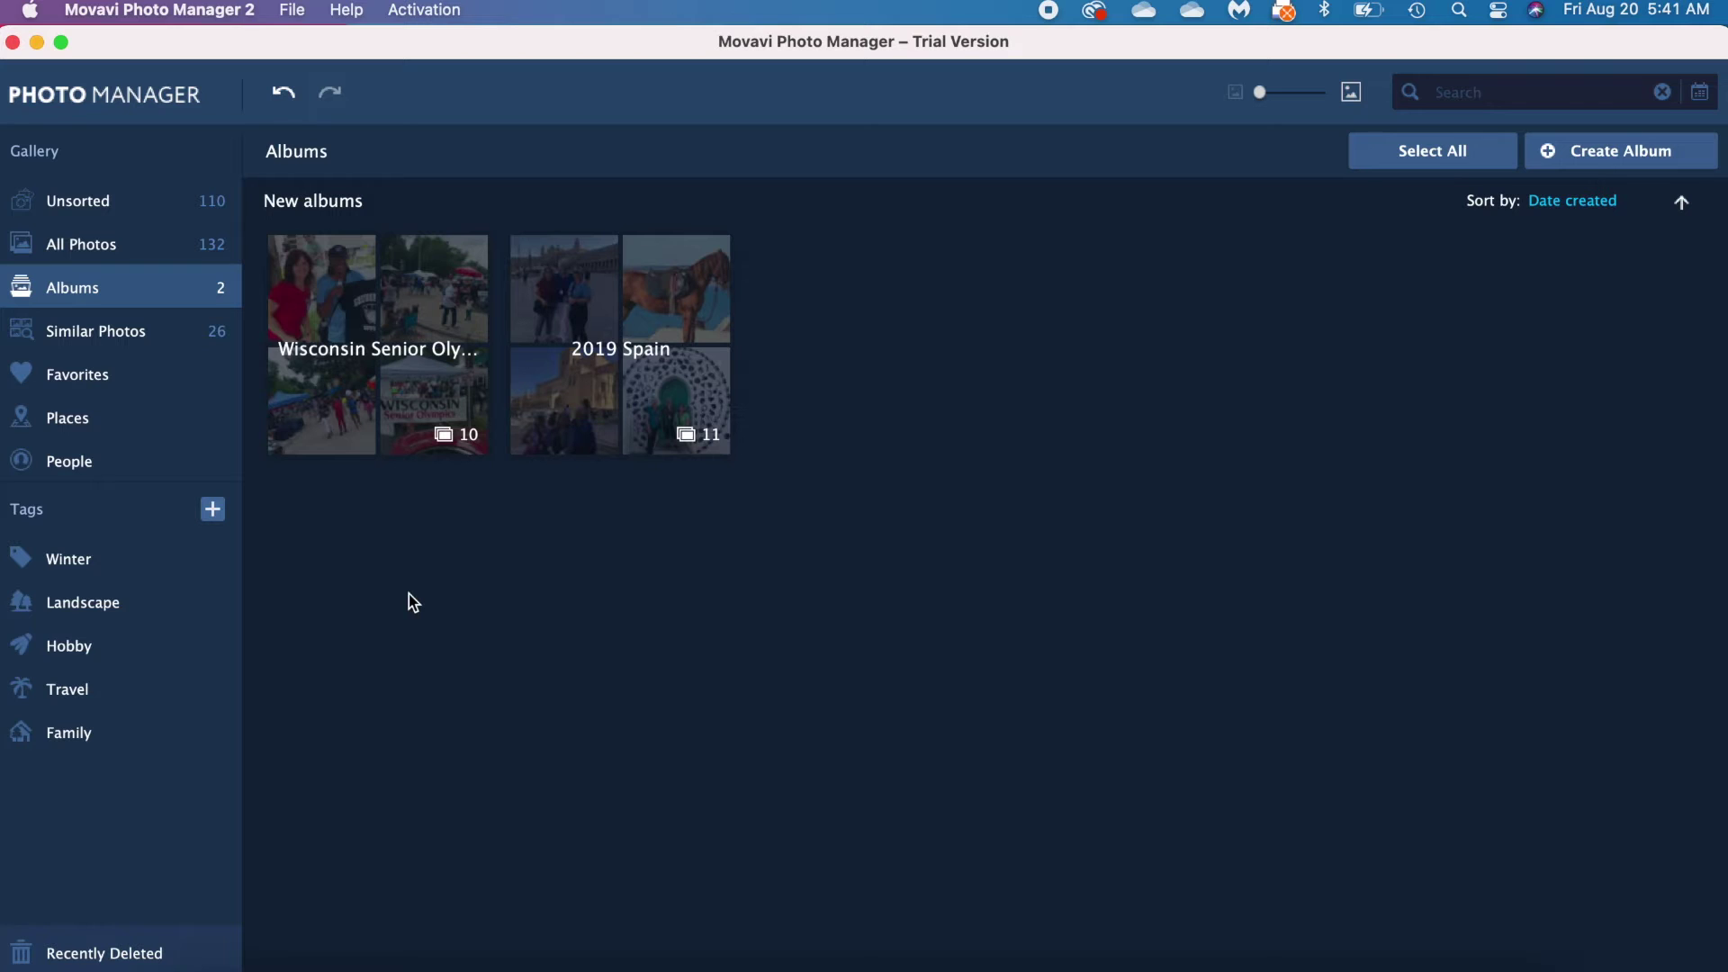
Step: Sort the albums by name so 2019 Spain is first, then view Similar Photos groups
left_click(1572, 199)
left_click(1551, 231)
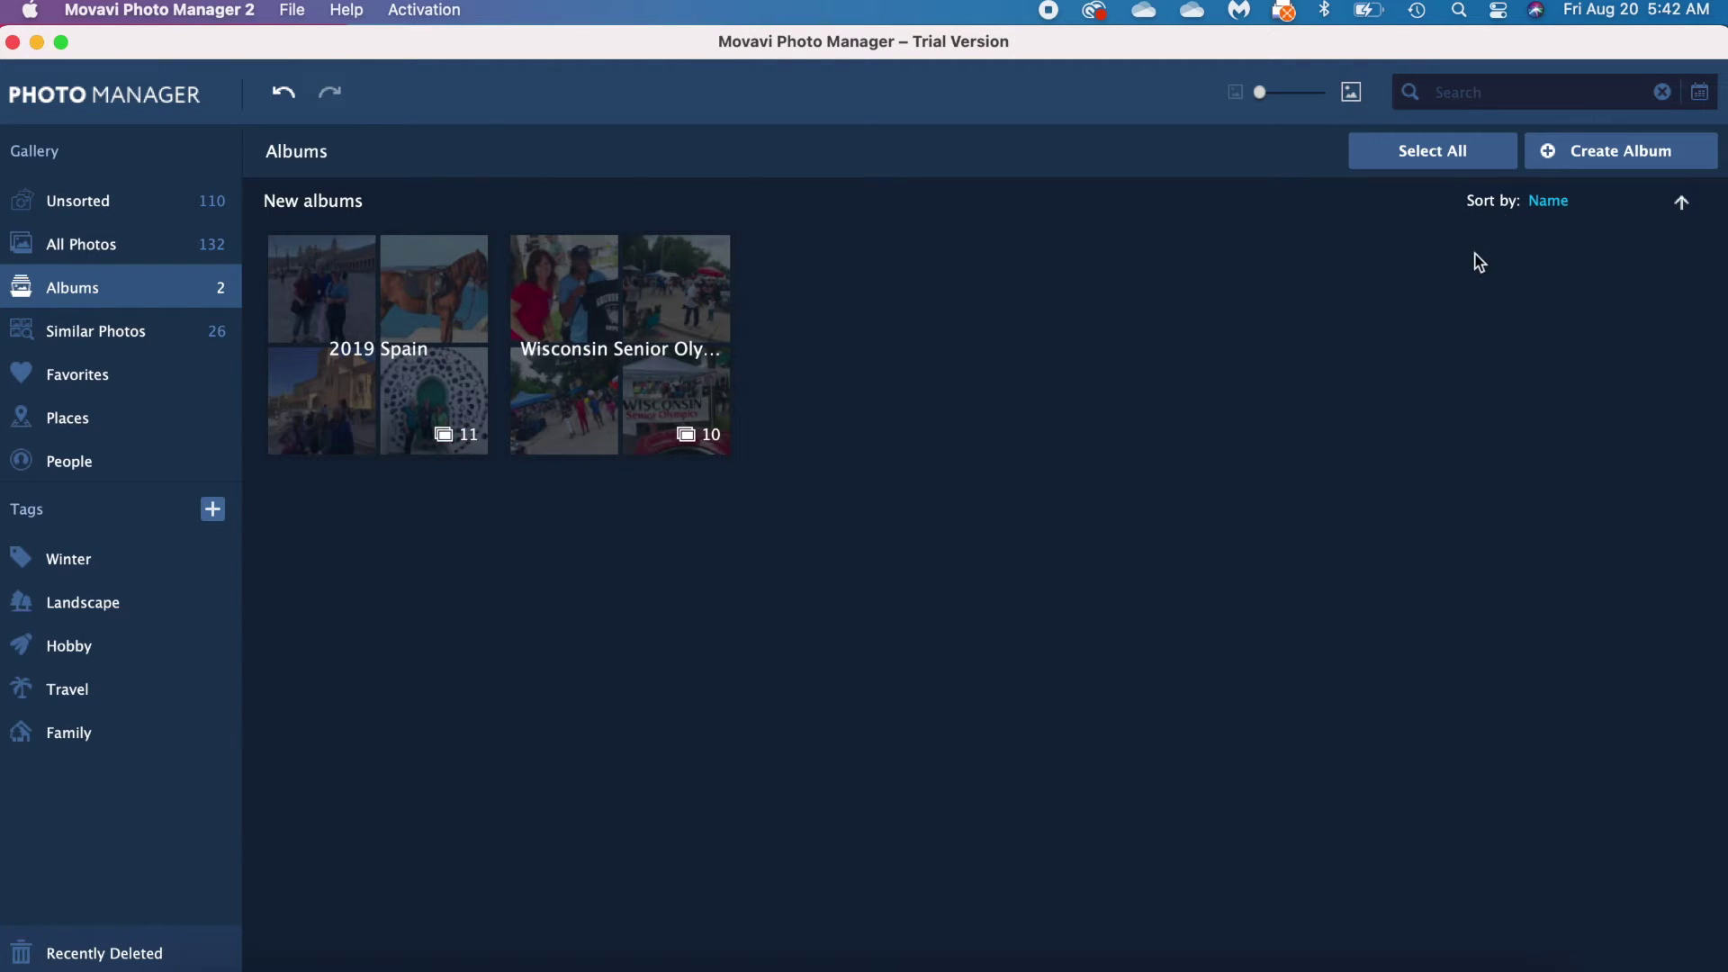
left_click(1587, 212)
left_click(1406, 324)
left_click(109, 333)
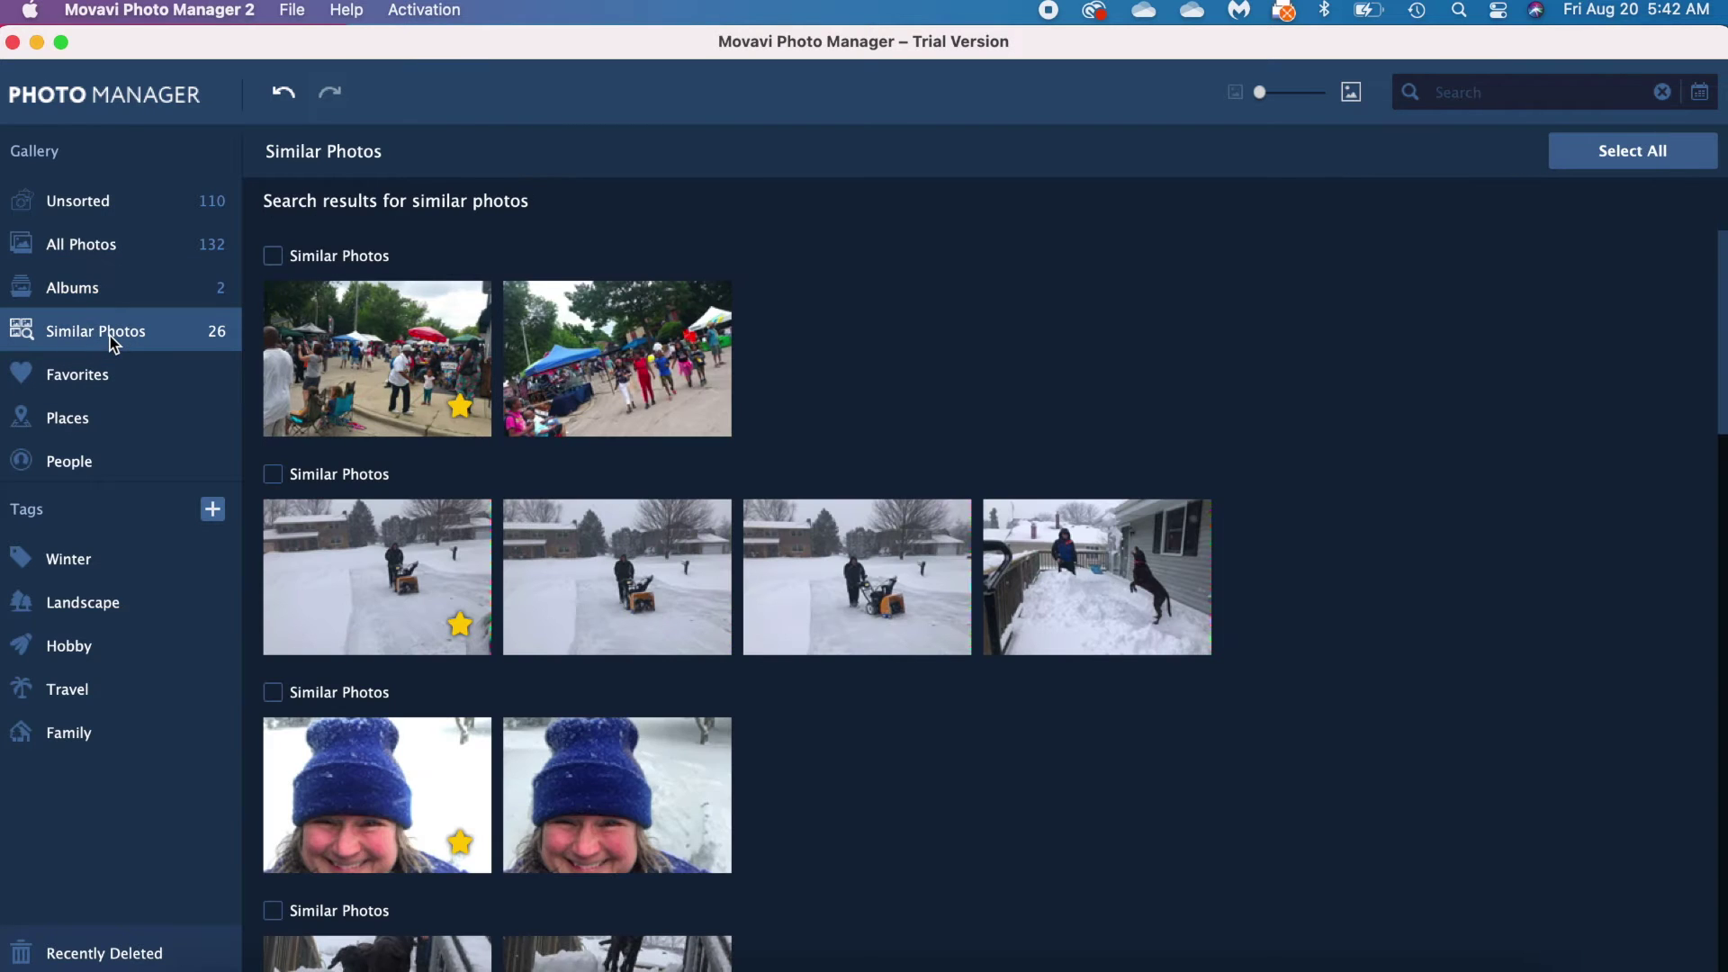
Step: Scroll through the similar-photo groups, then view the Favorites collection
scroll(790, 807, "down", 7)
scroll(790, 806, "down", 2)
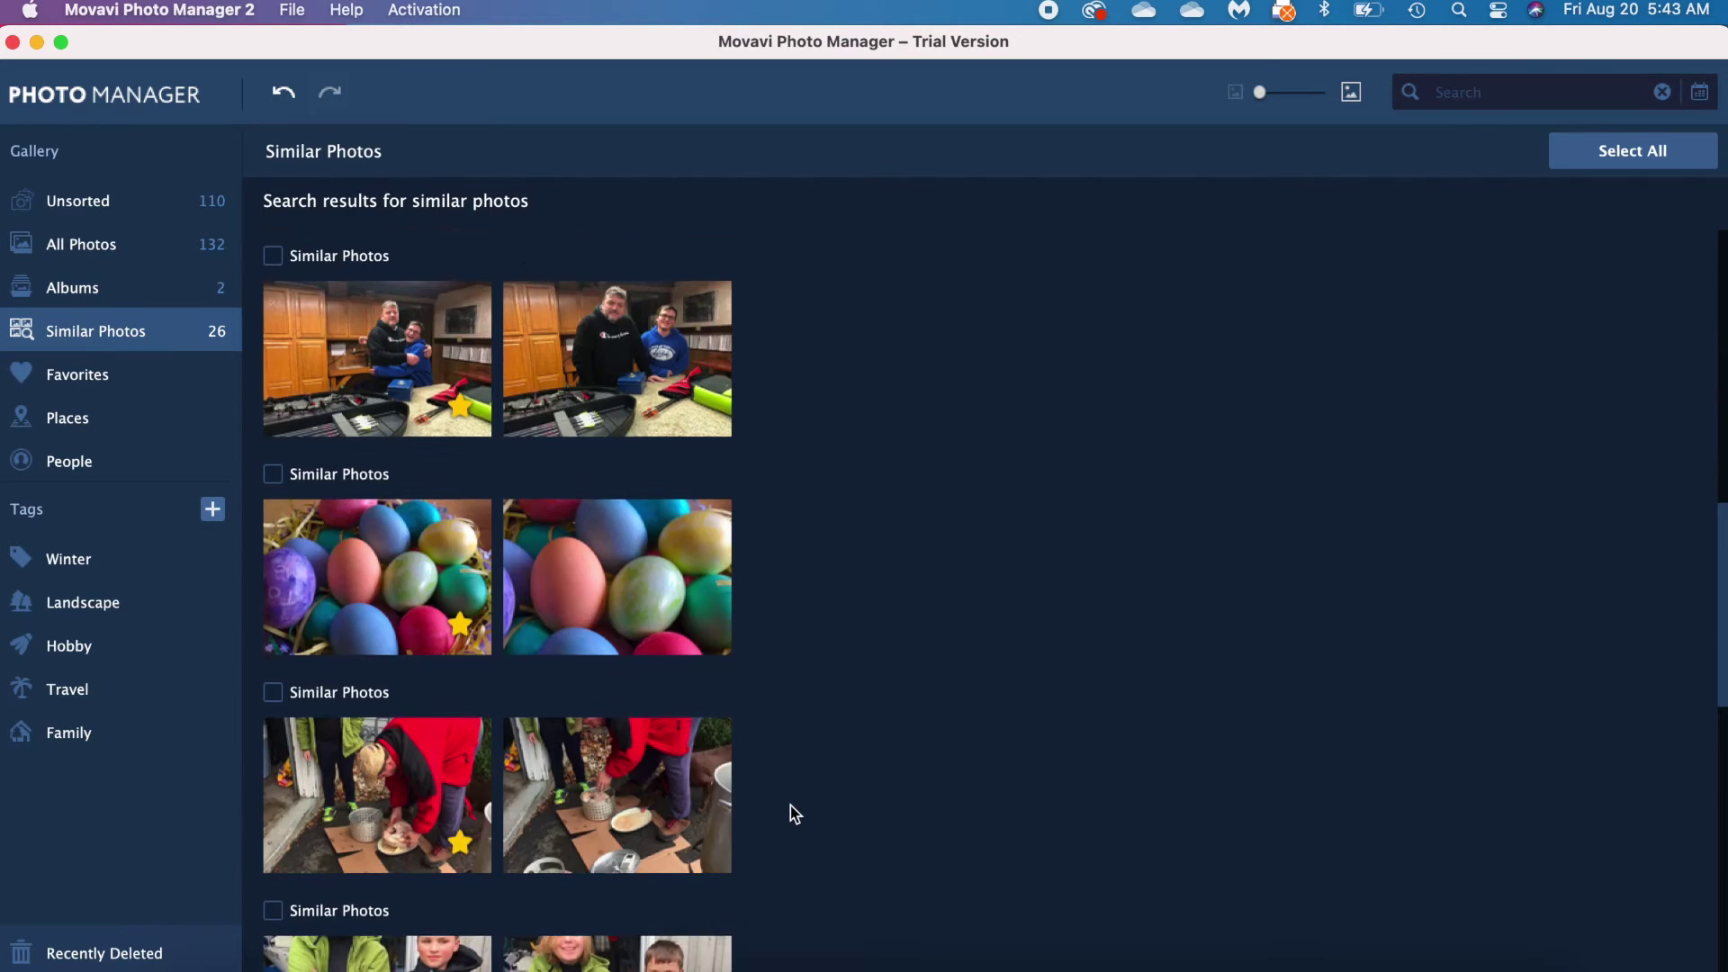
scroll(790, 806, "up", 5)
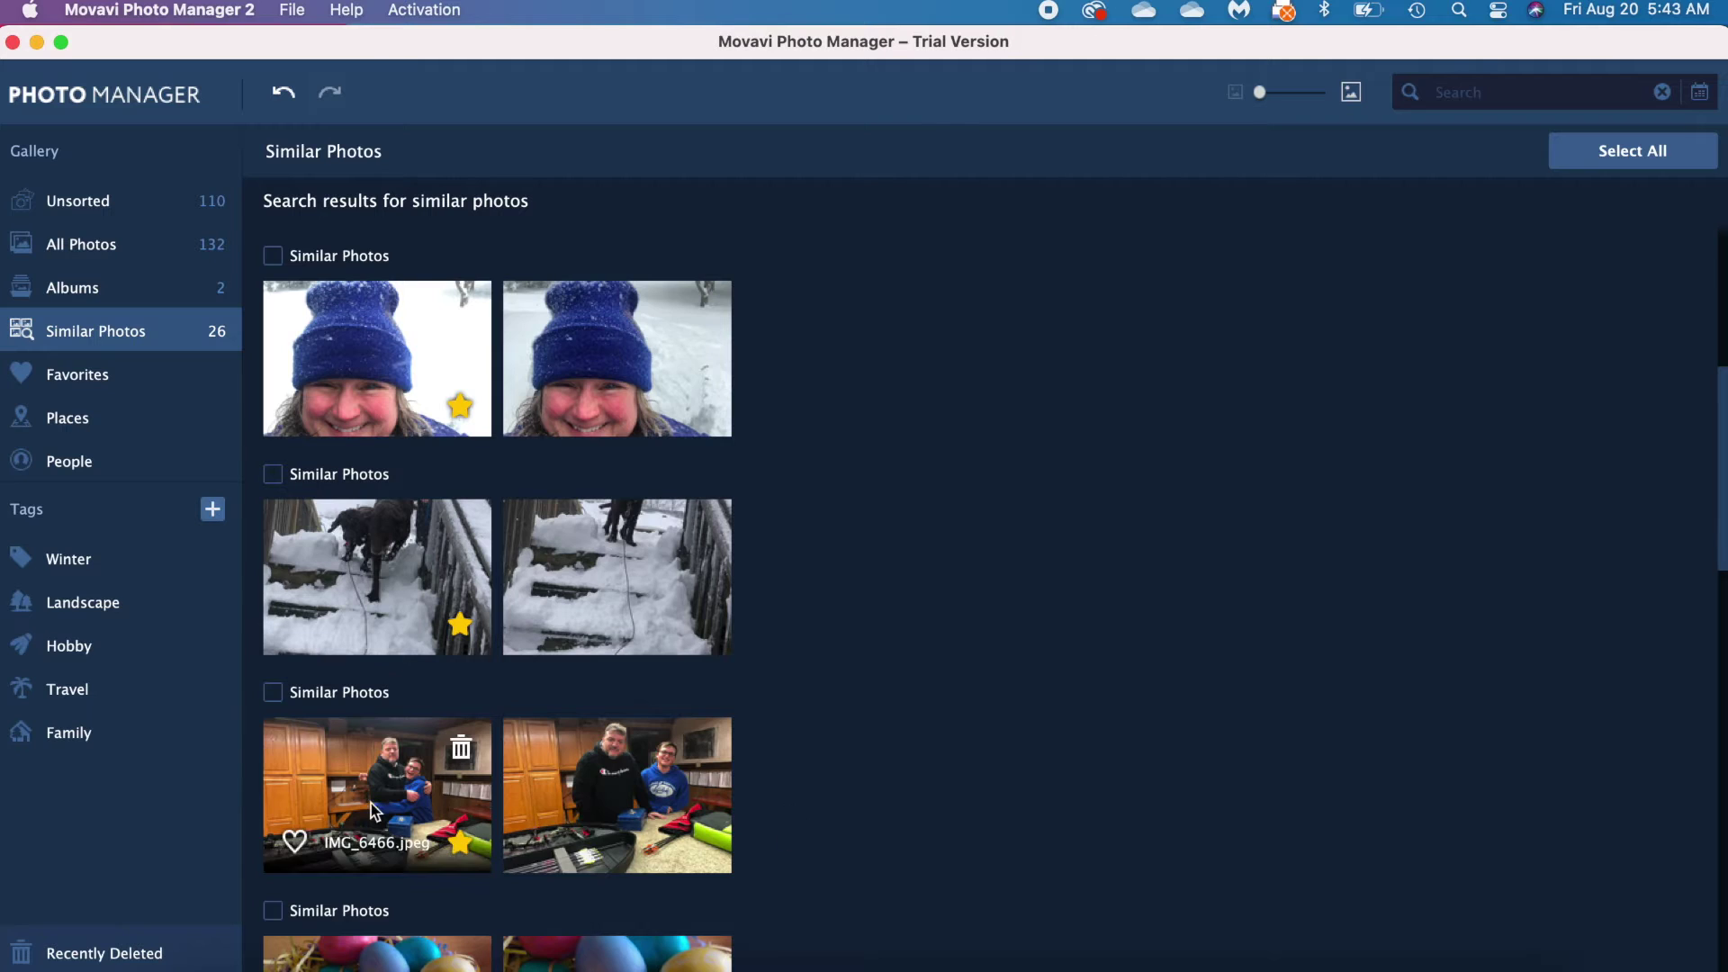
mouse_move(666, 796)
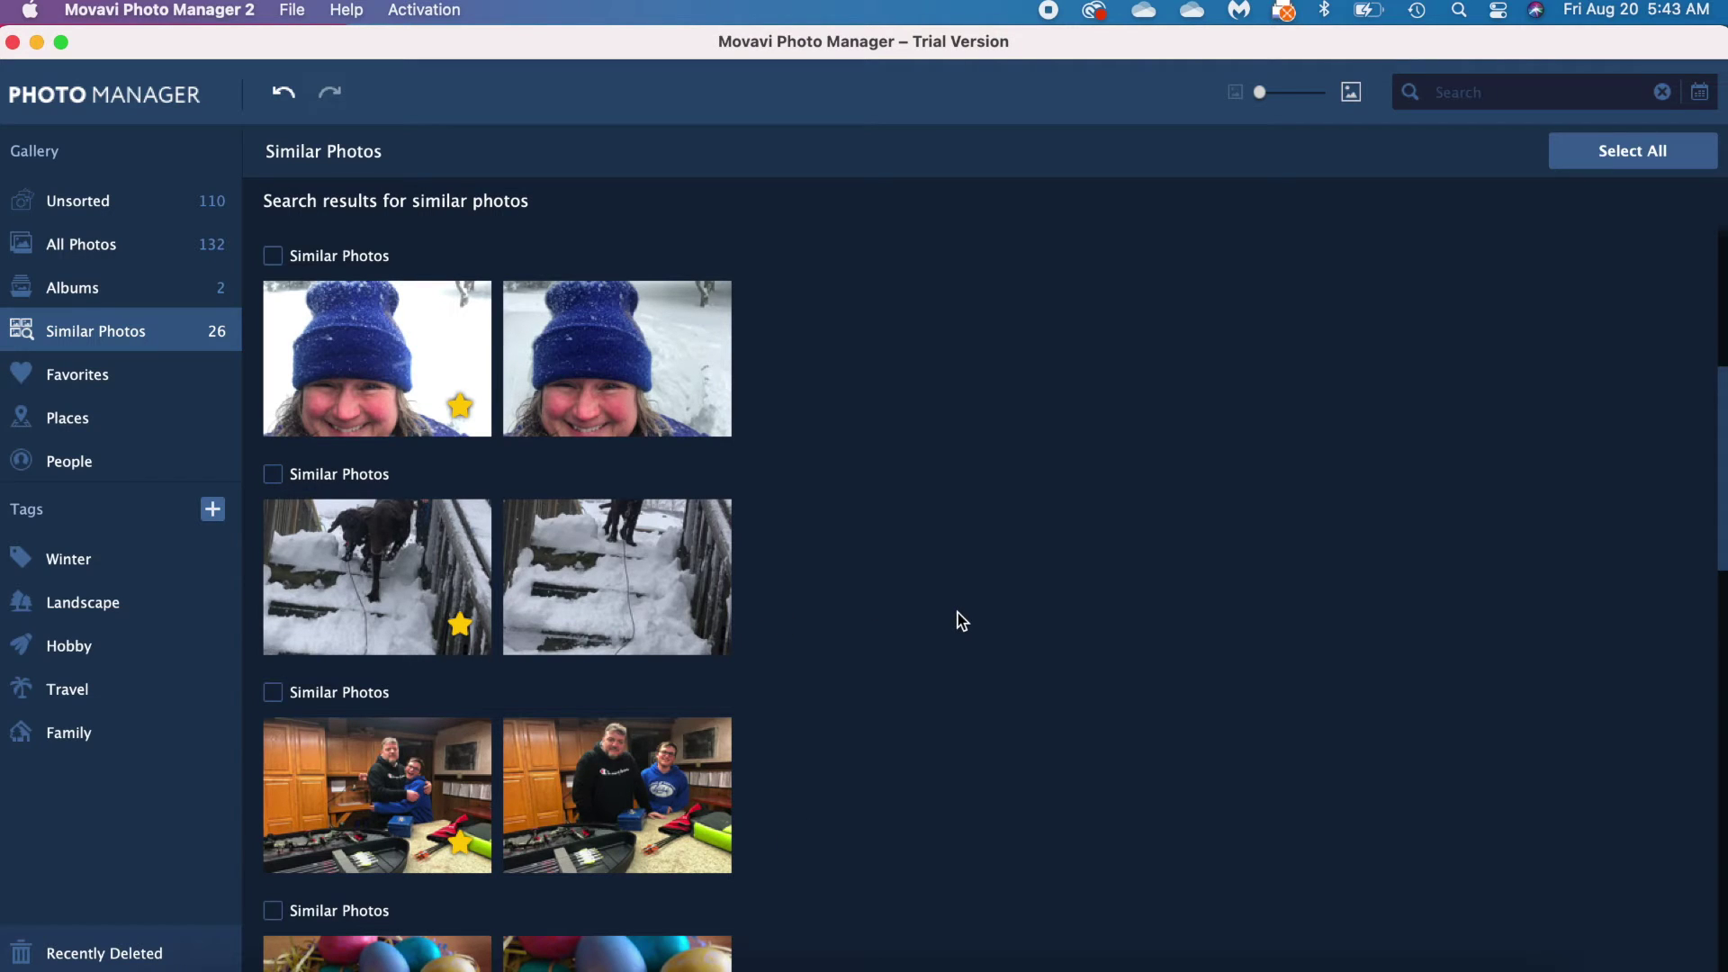
left_click(116, 385)
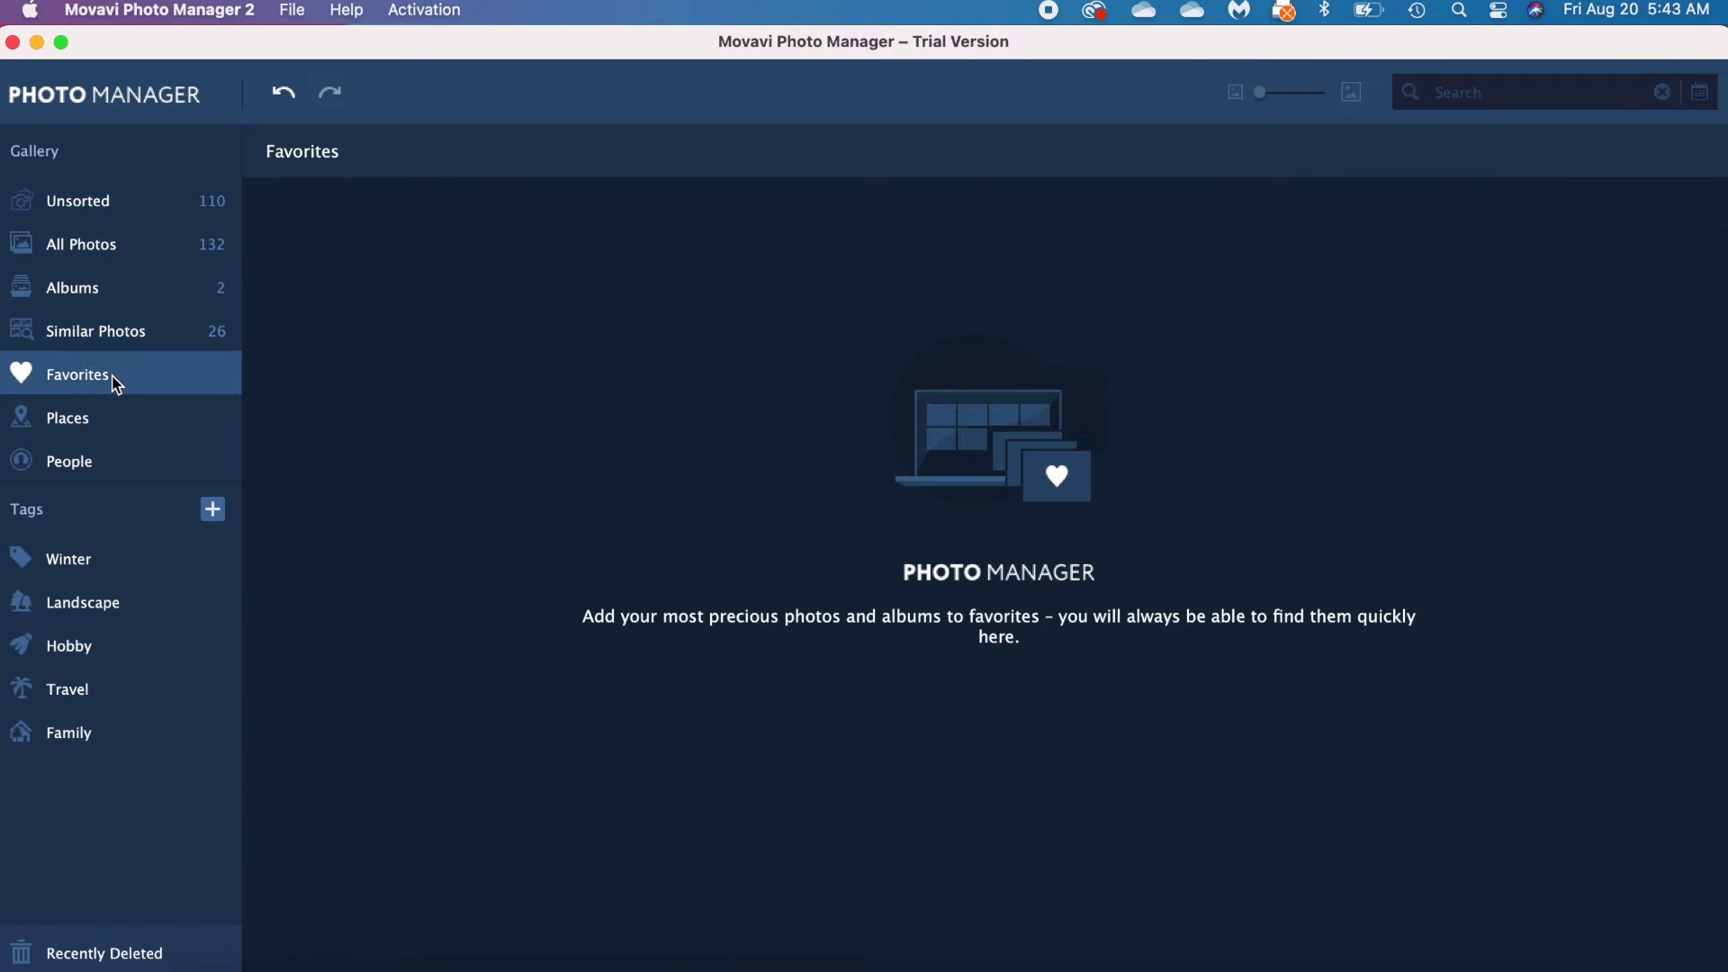
Step: Mark the snow photo IMG_6809 in Unsorted as a favourite
left_click(103, 205)
mouse_move(351, 360)
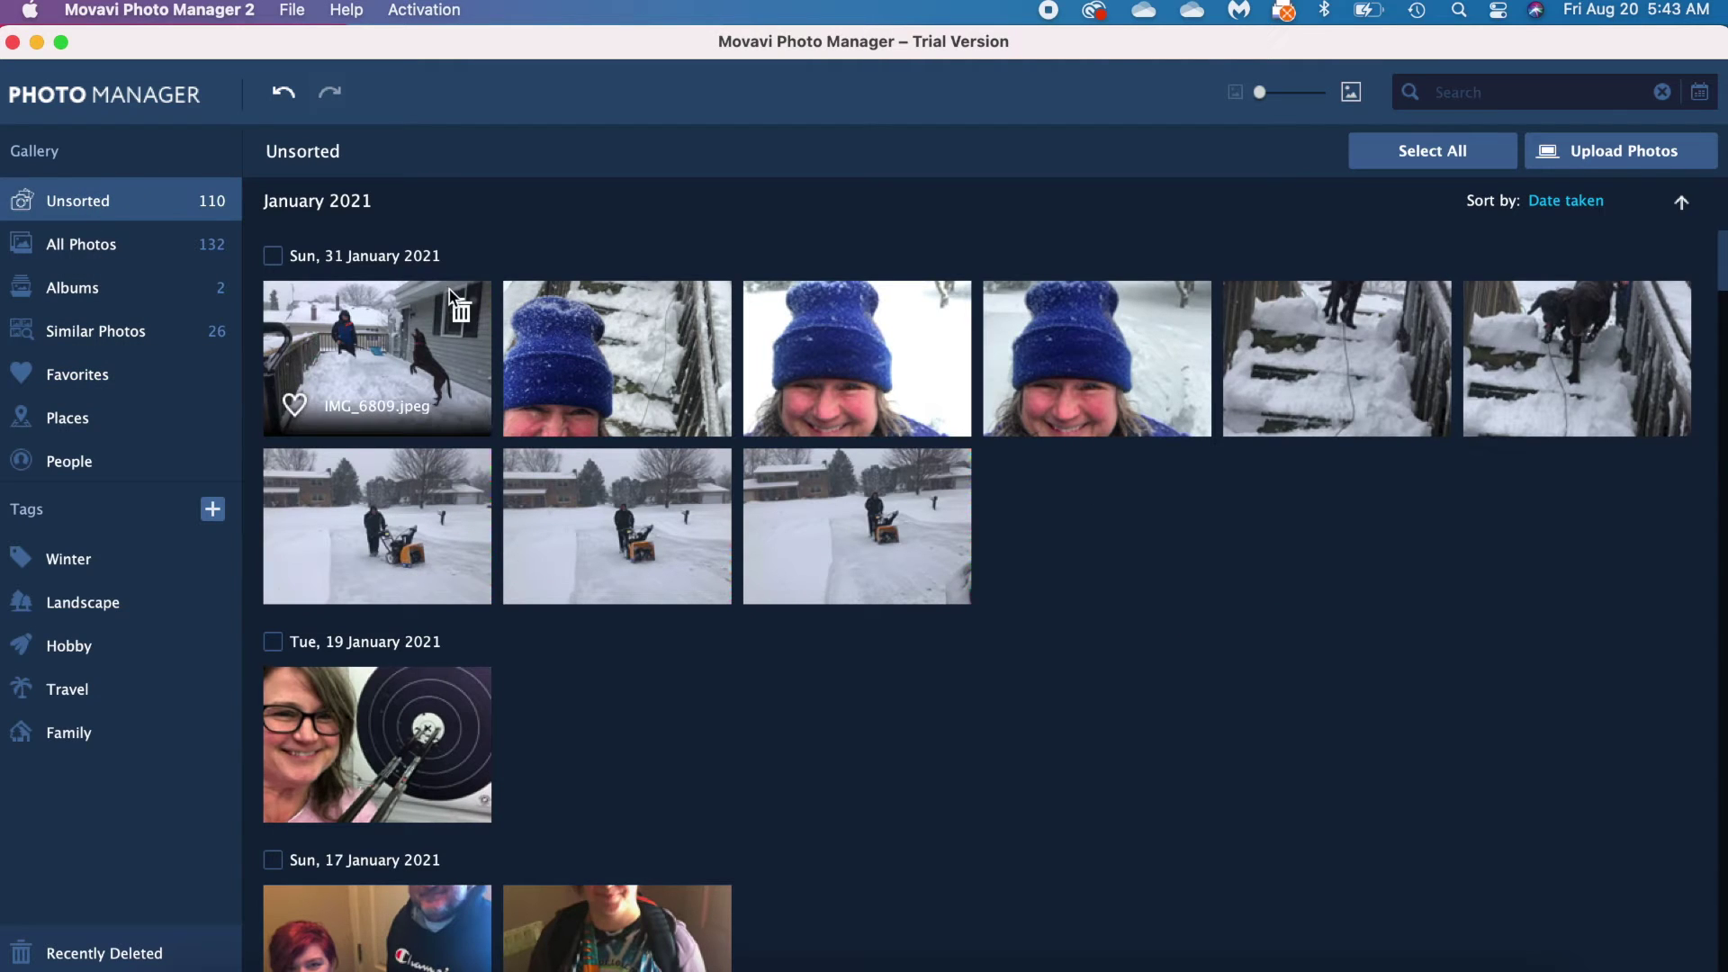
left_click(298, 407)
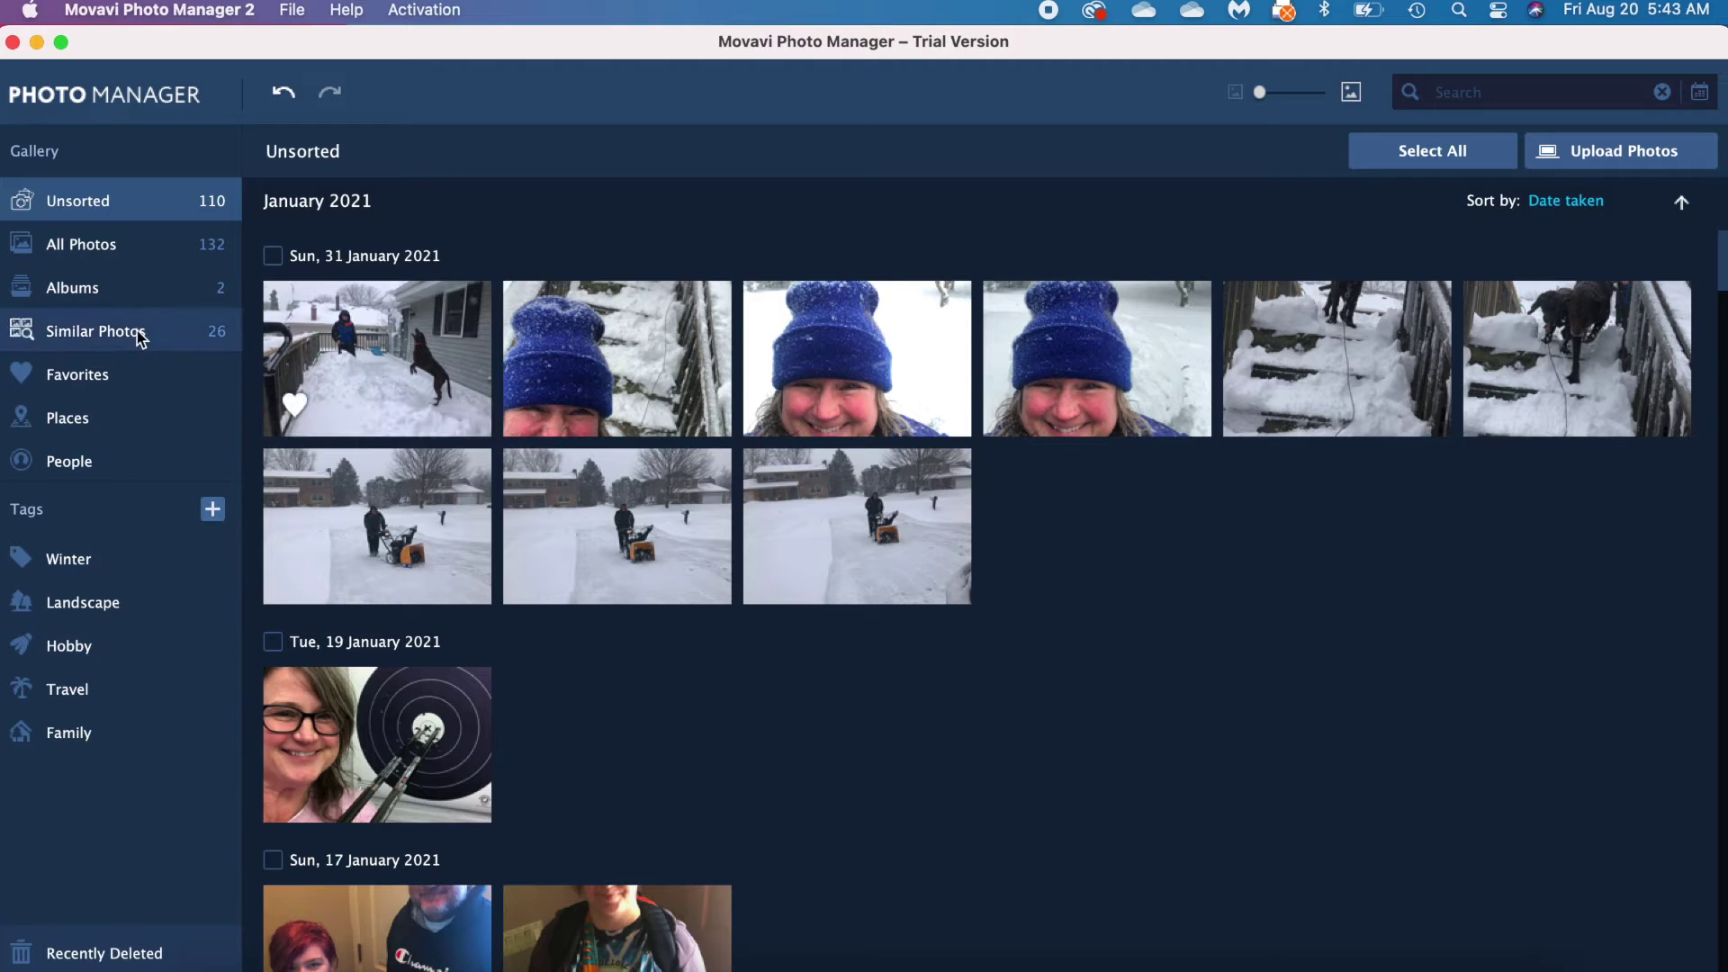
Step: Confirm IMG_6809 is in Favorites, then browse Places (Morocco) and People
left_click(122, 391)
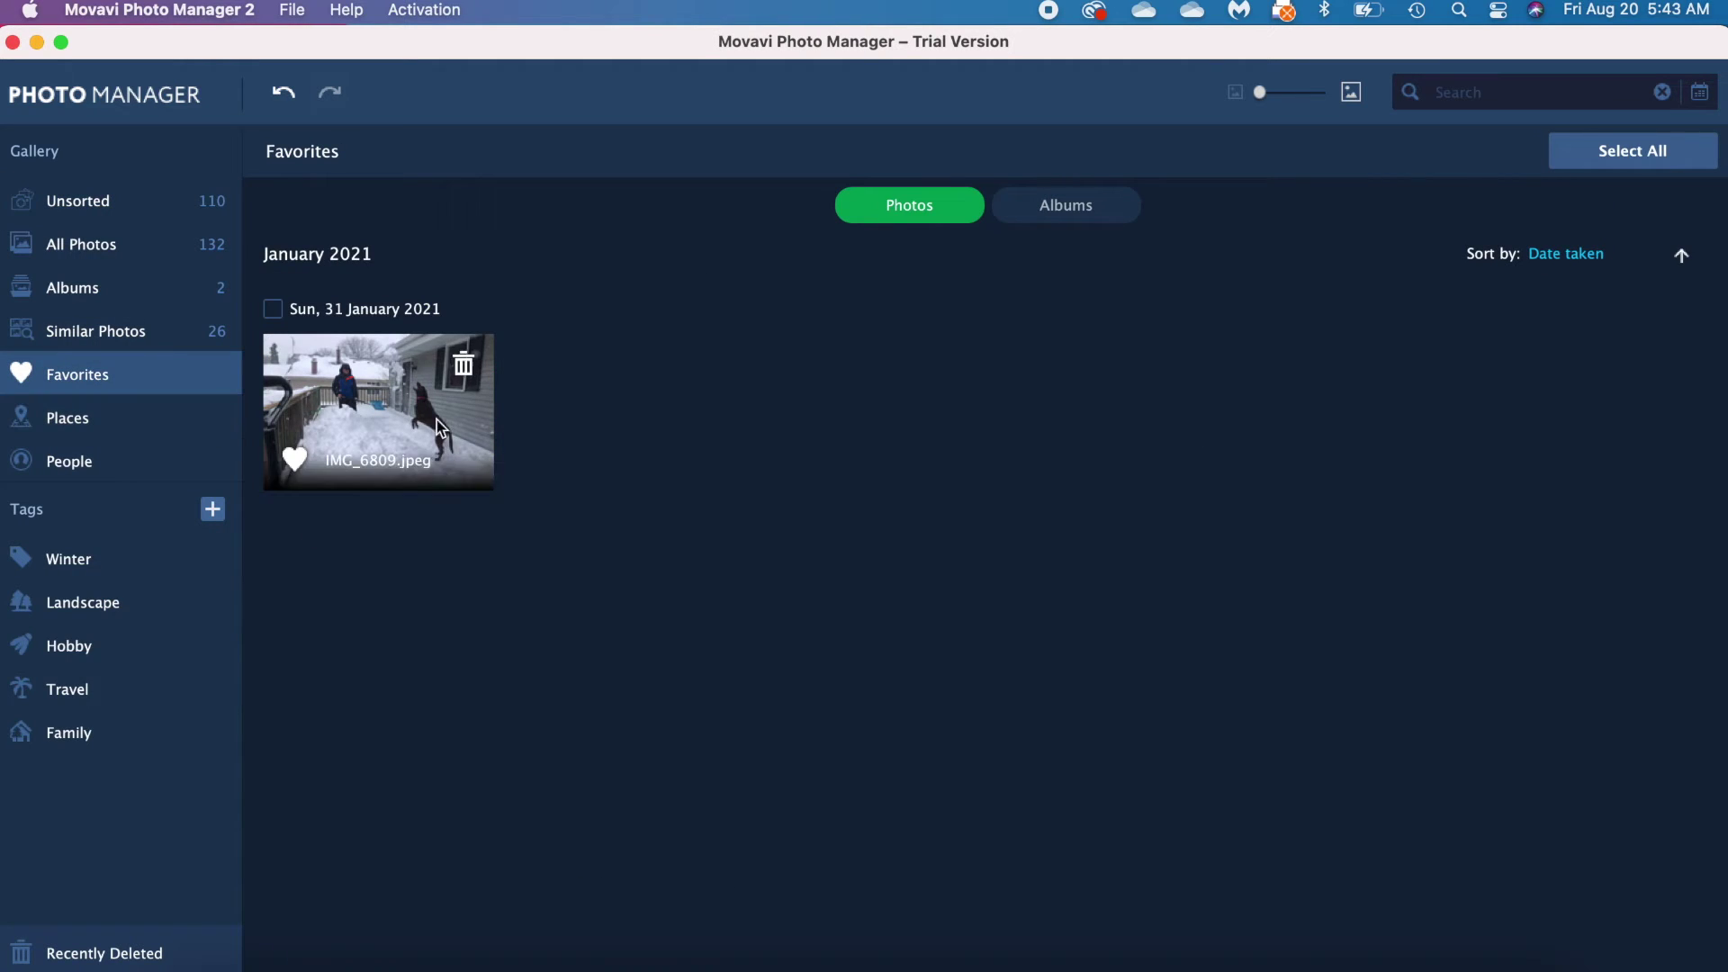
left_click(100, 423)
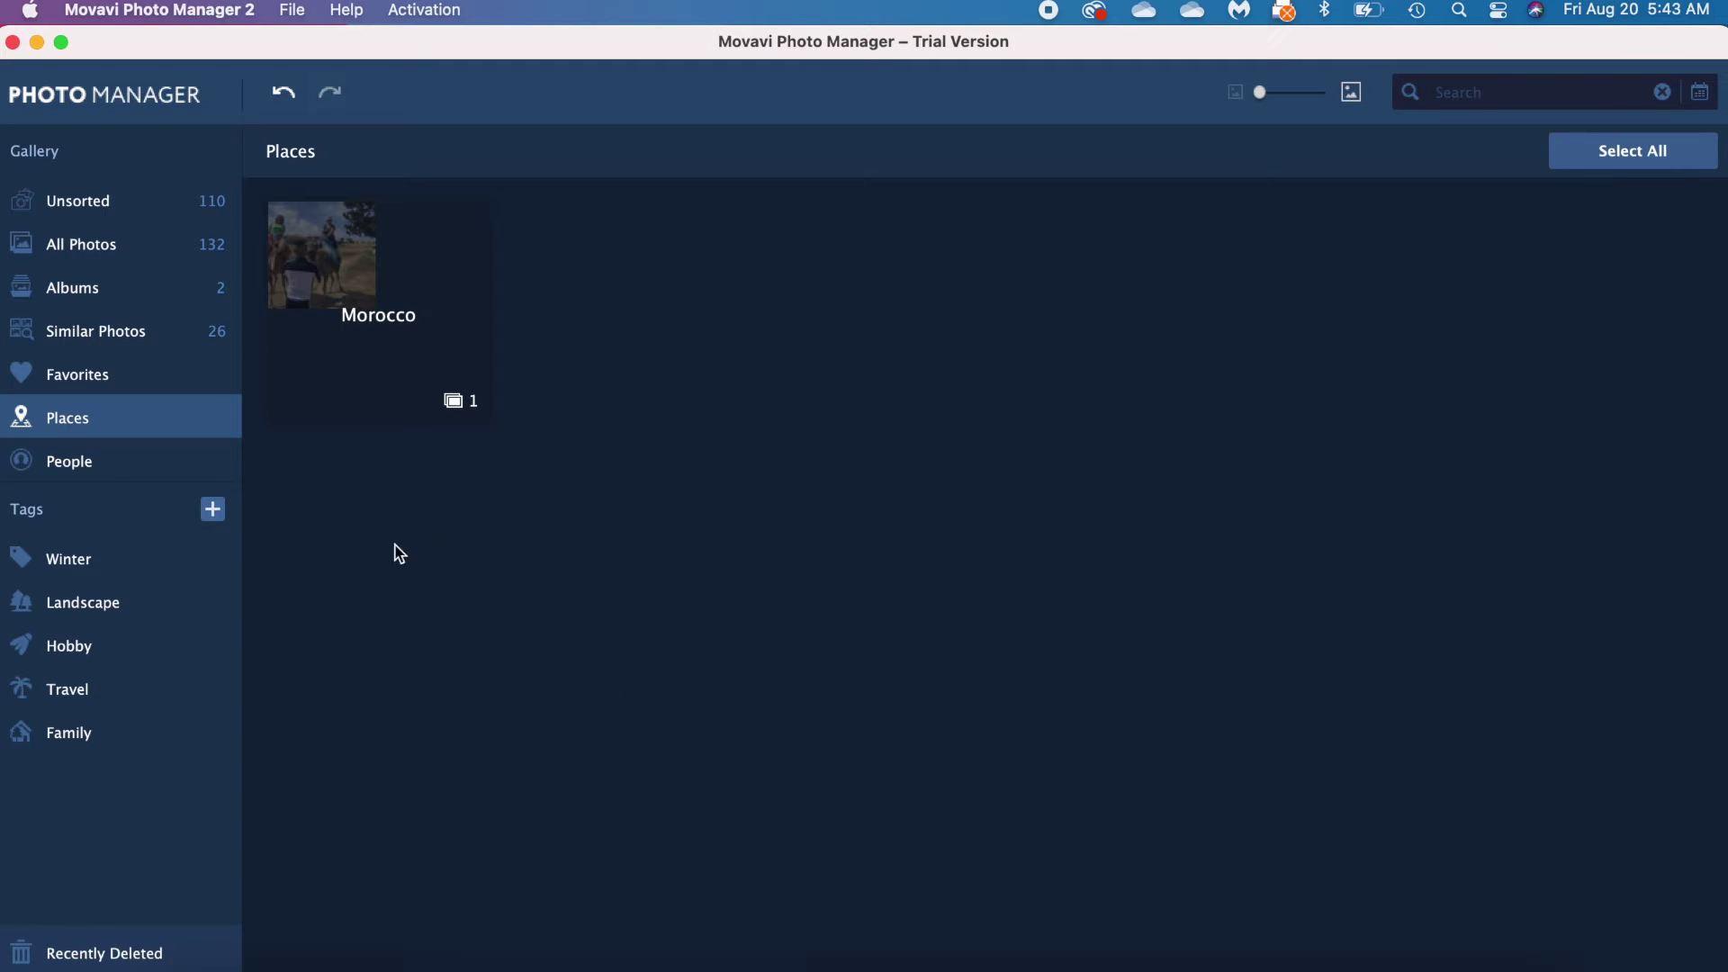
left_click(99, 477)
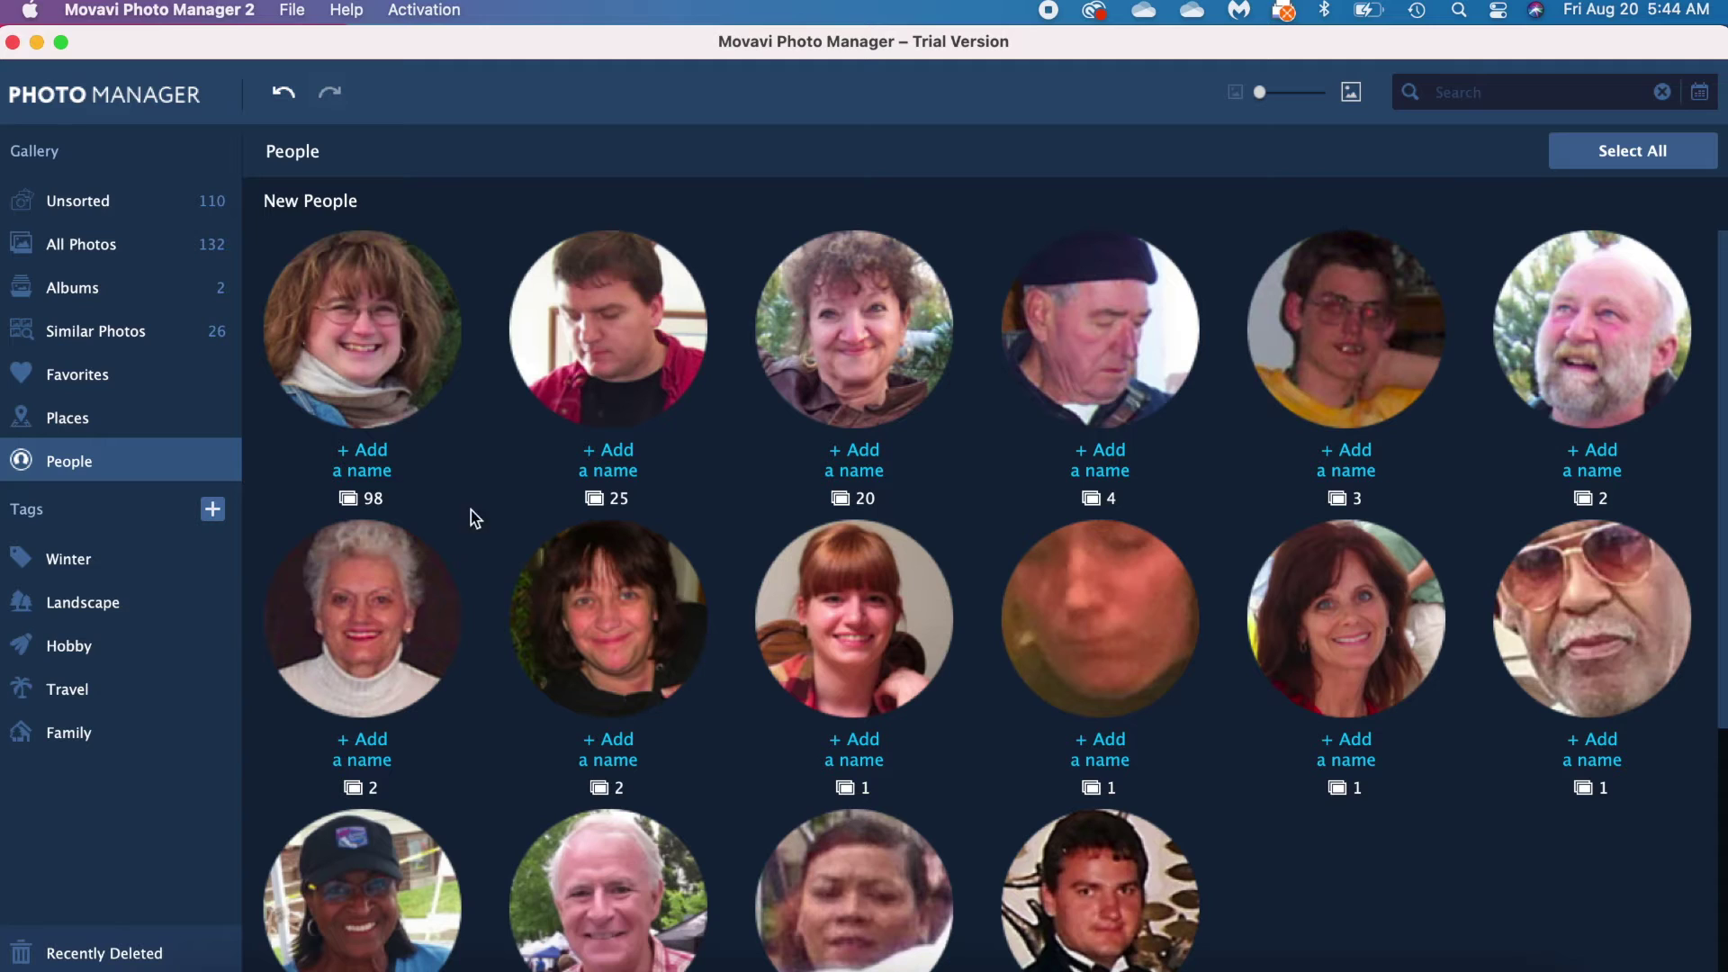
Step: Name the first detected 98-photo face with the person's full name, correcting the surname spelling
left_click(381, 454)
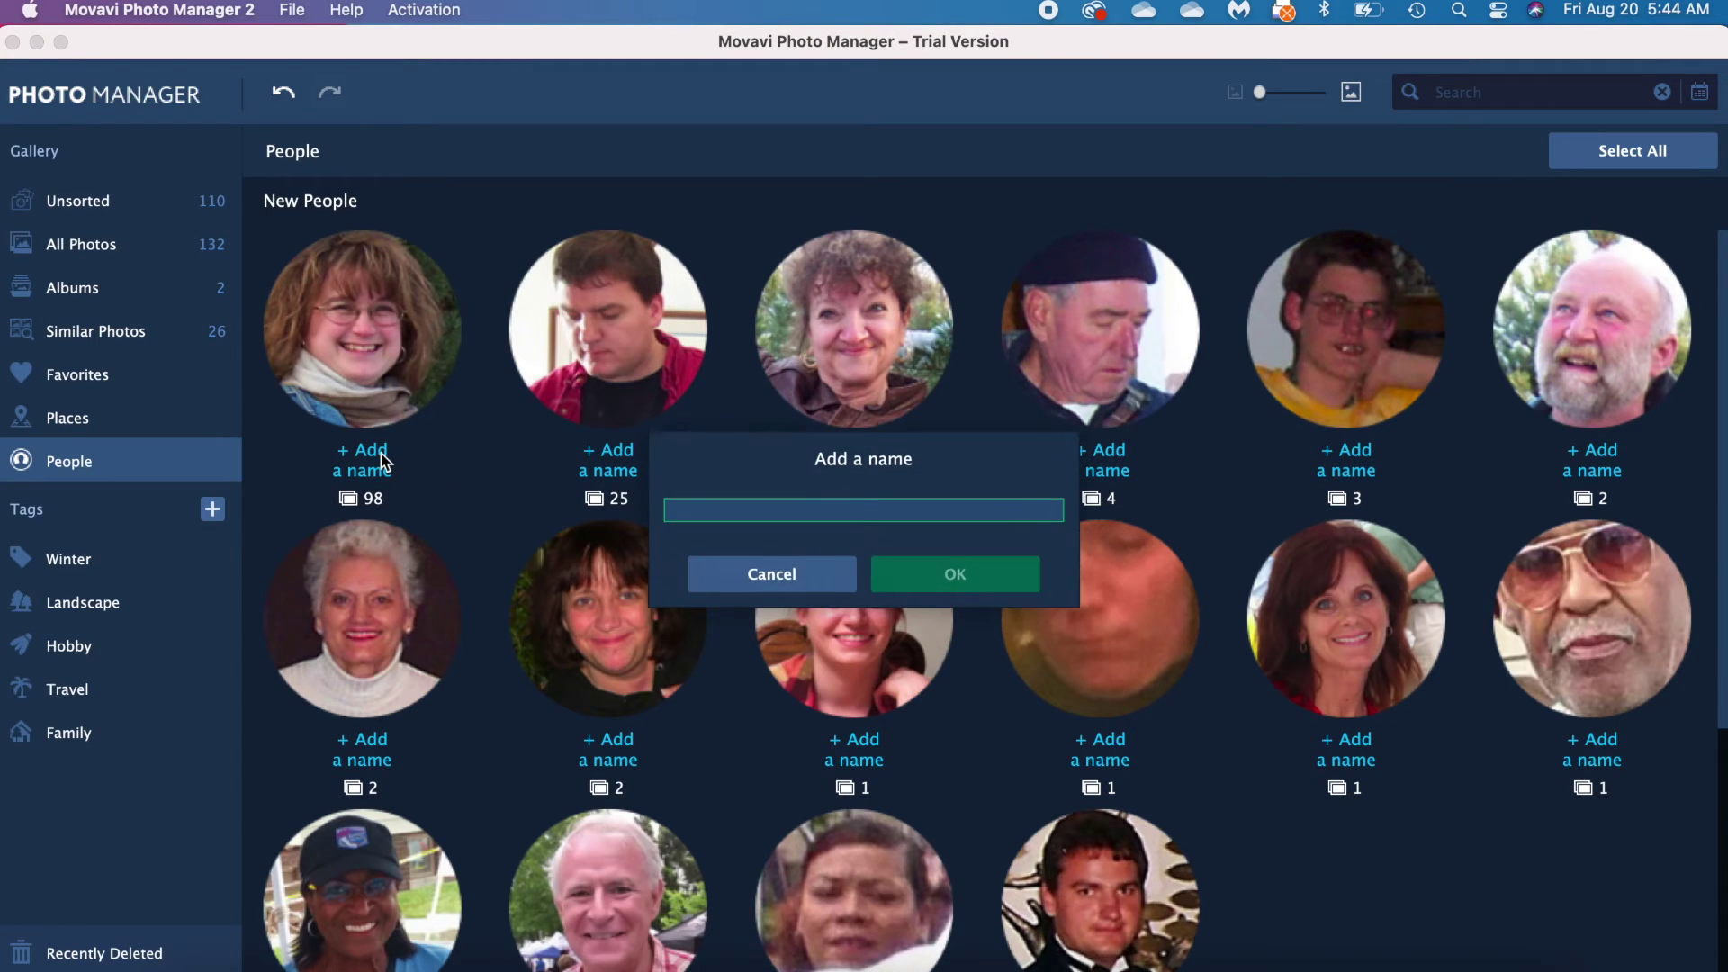
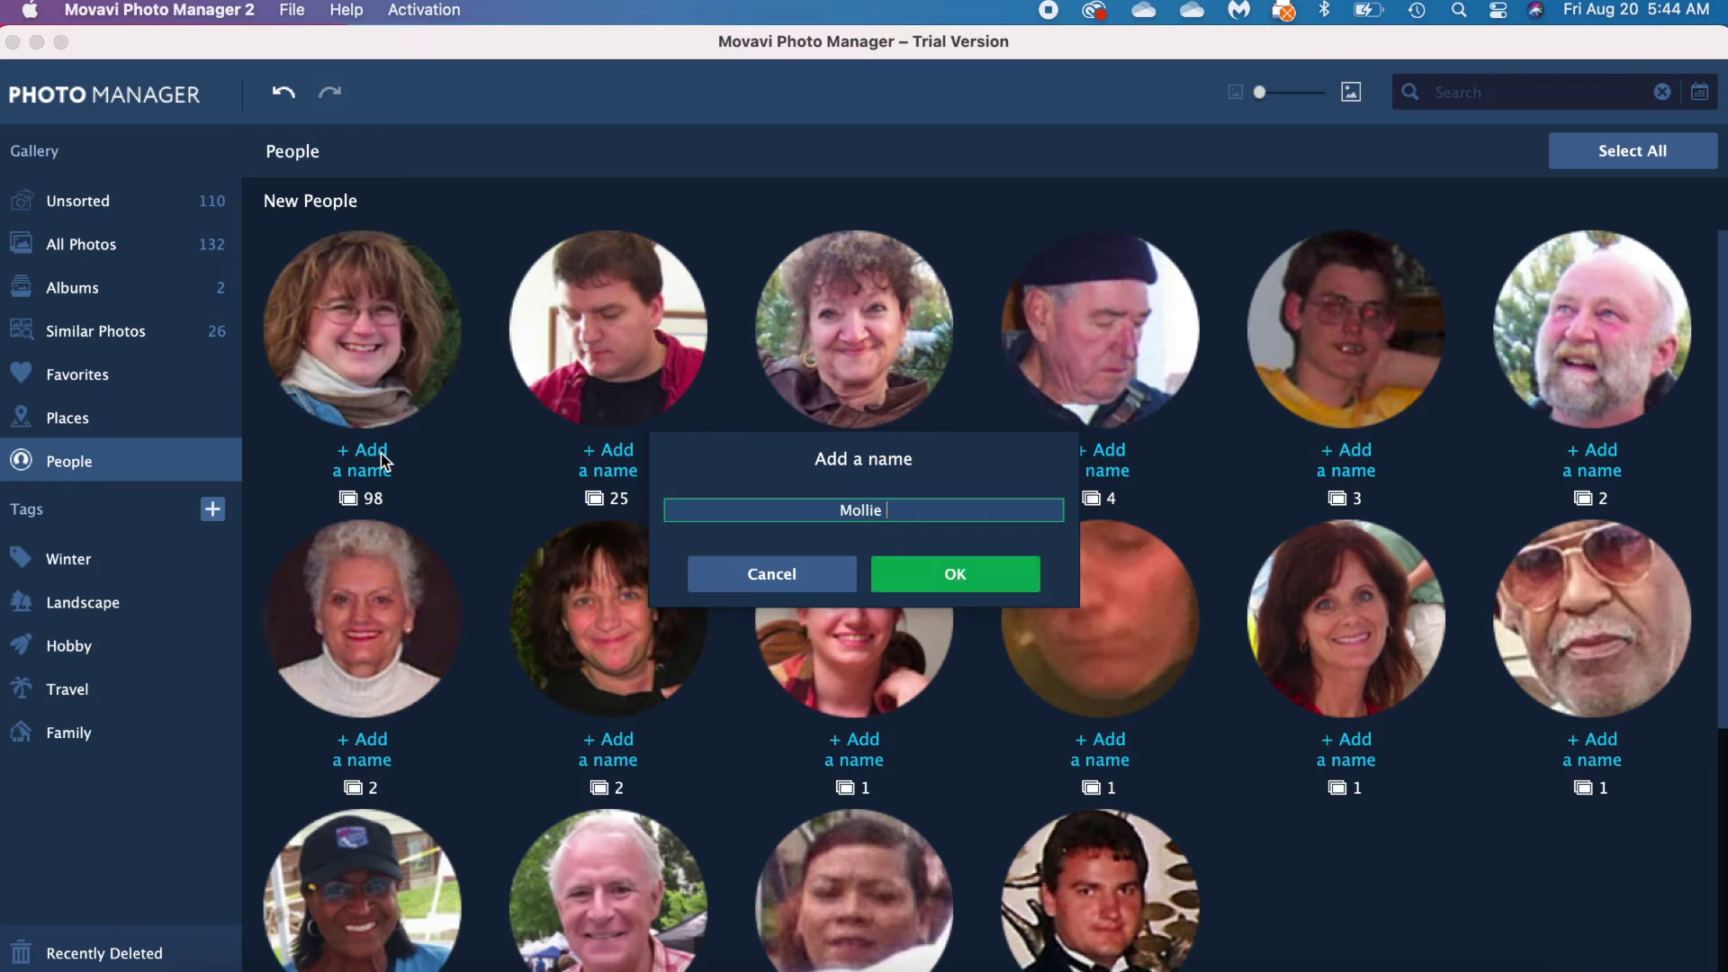
key("BackSpace")
key("BackSpace")
key("BackSpace")
key("BackSpace")
key("BackSpace")
key("BackSpace")
key("BackSpace")
key("BackSpace")
key("BackSpace")
left_click(972, 576)
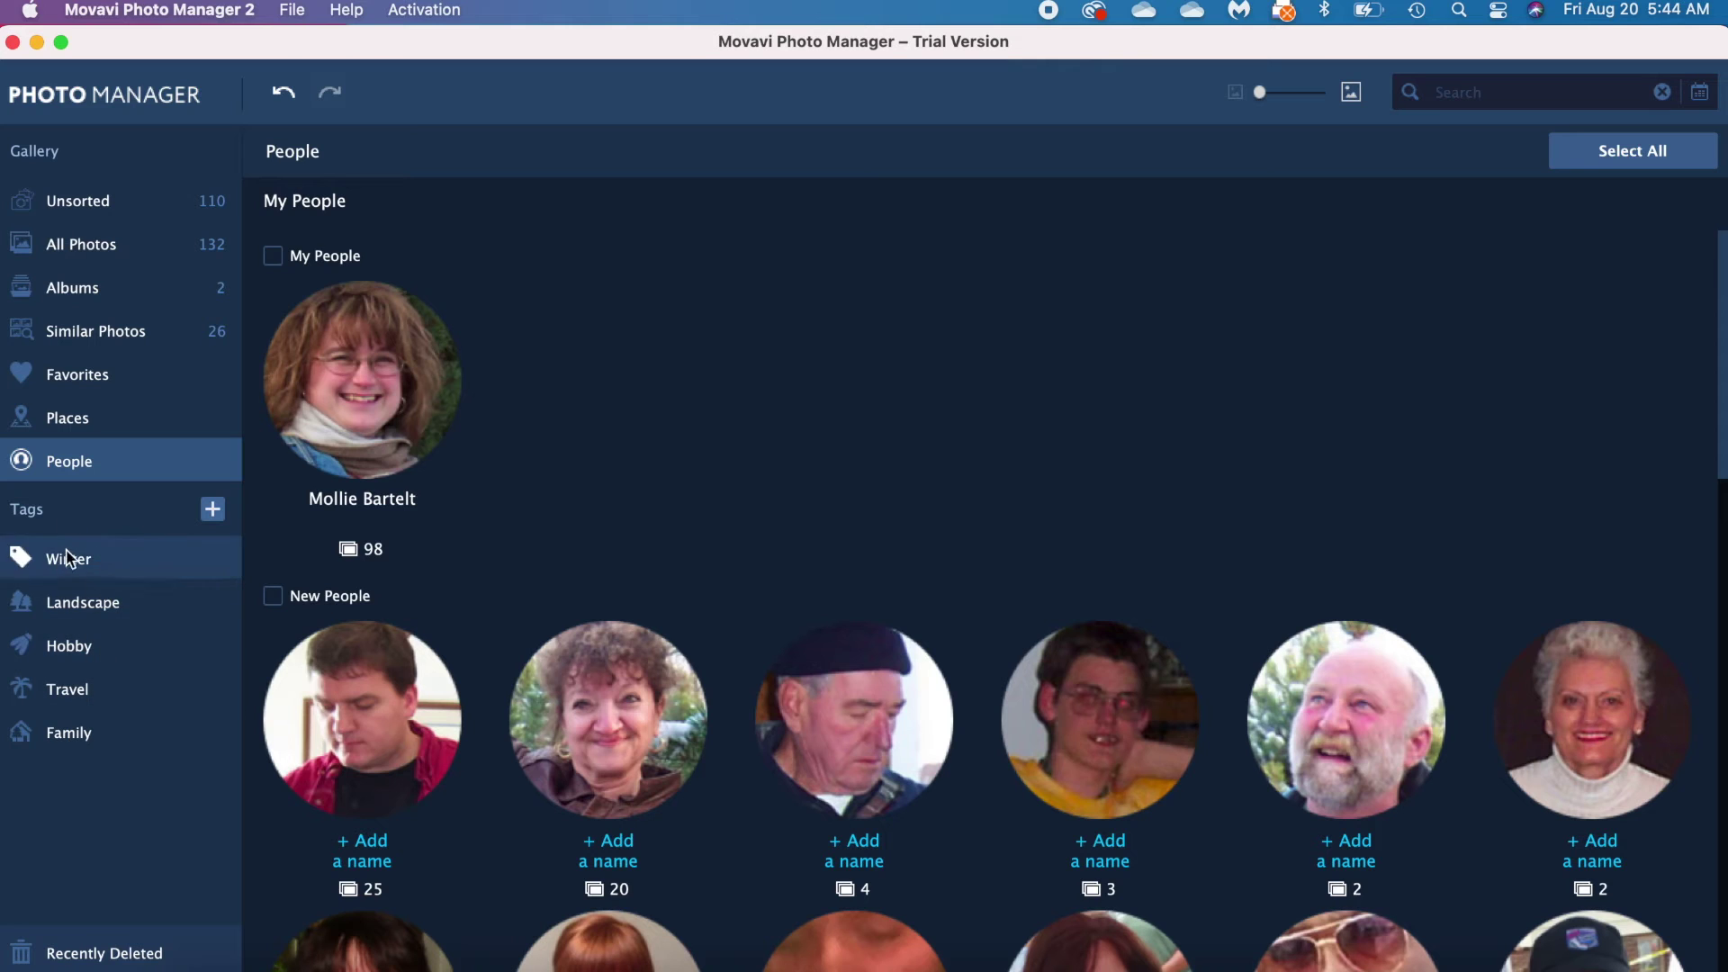
Step: Open Upload Photos from Unsorted, cancel without importing, and select the snow photo IMG_6809
left_click(123, 213)
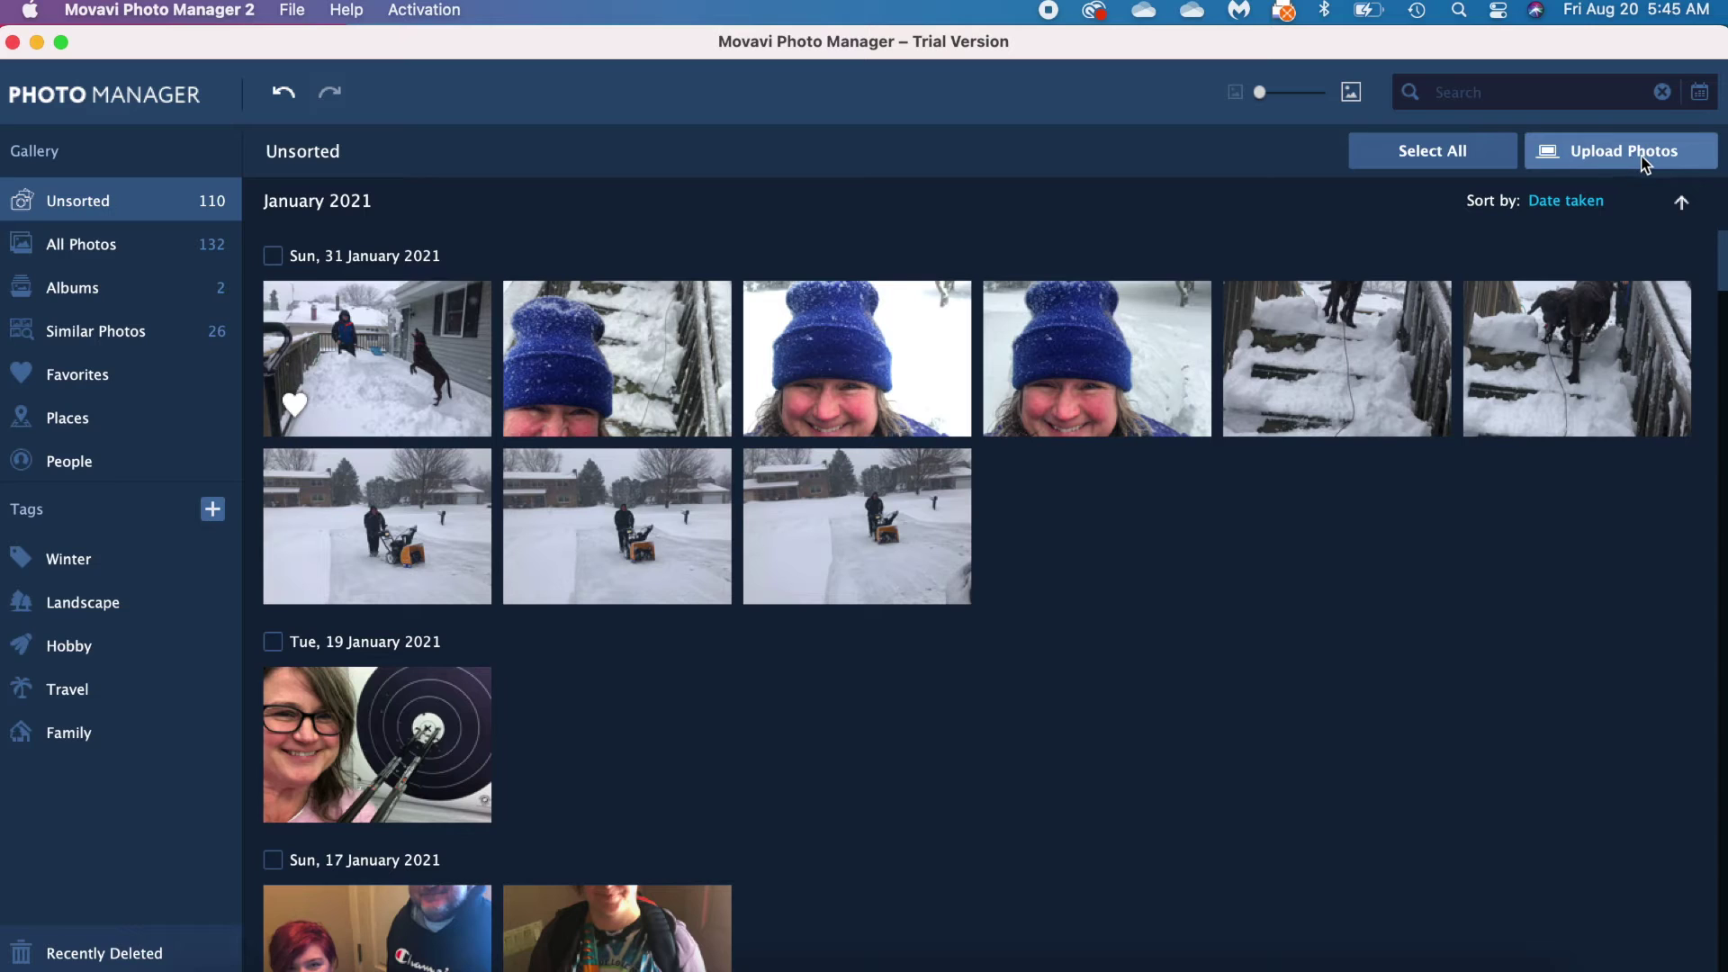
left_click(1642, 167)
left_click(1630, 160)
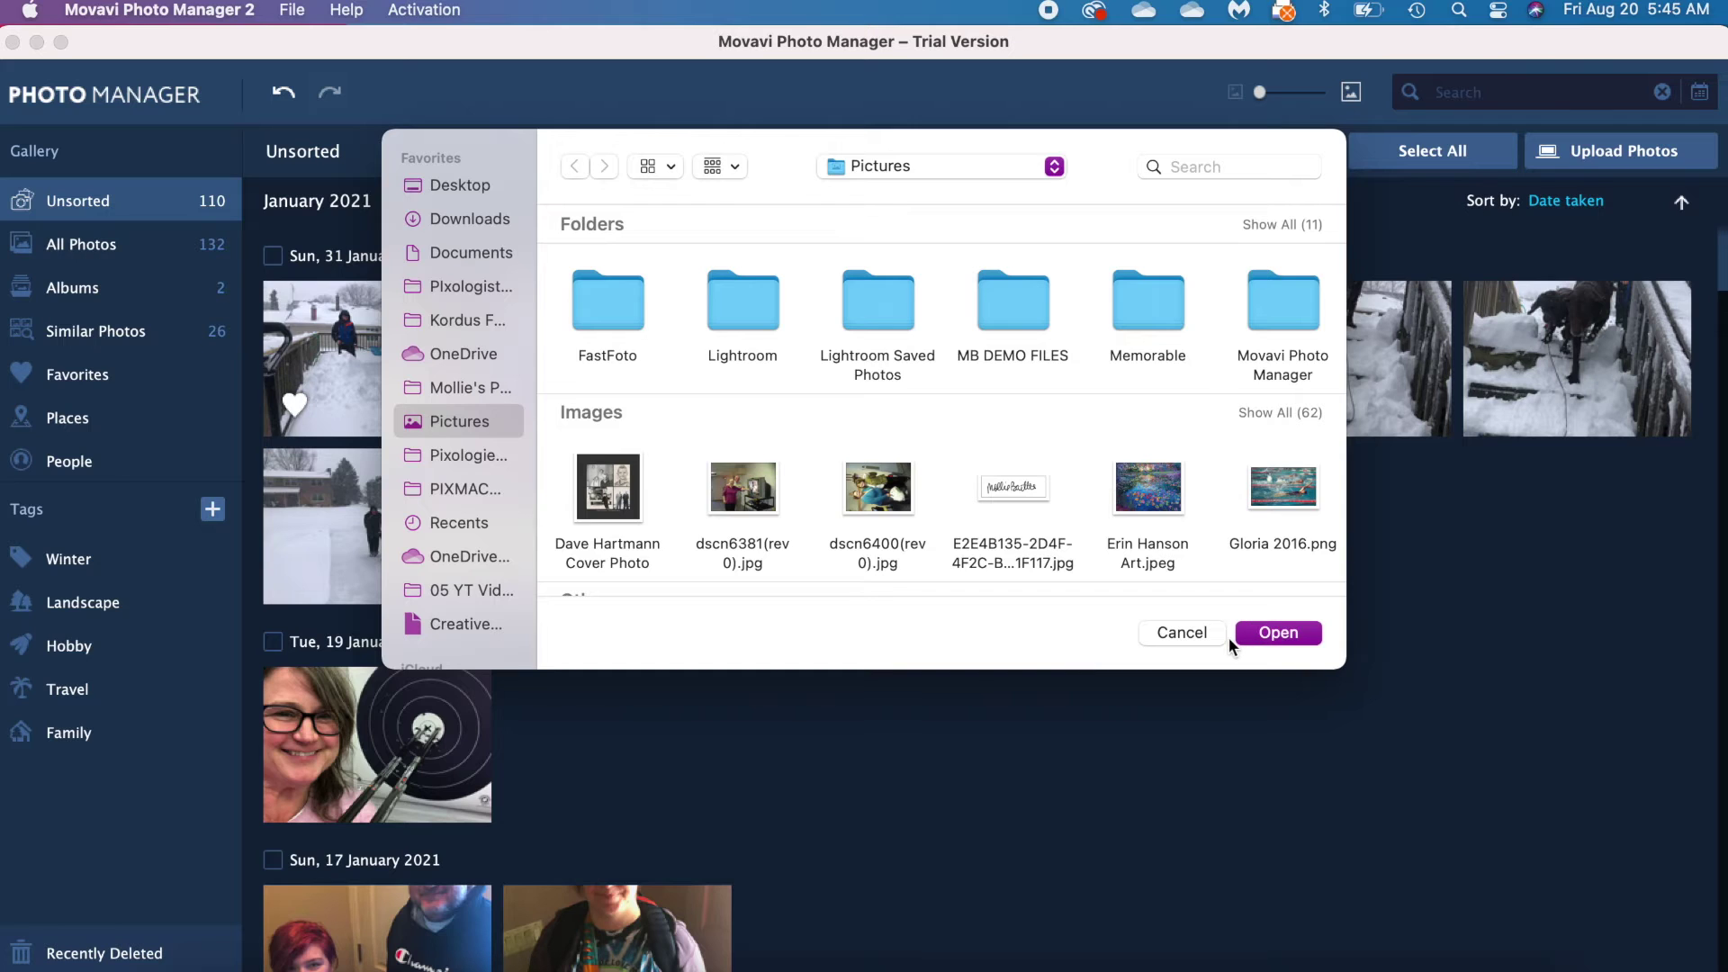
left_click(1205, 636)
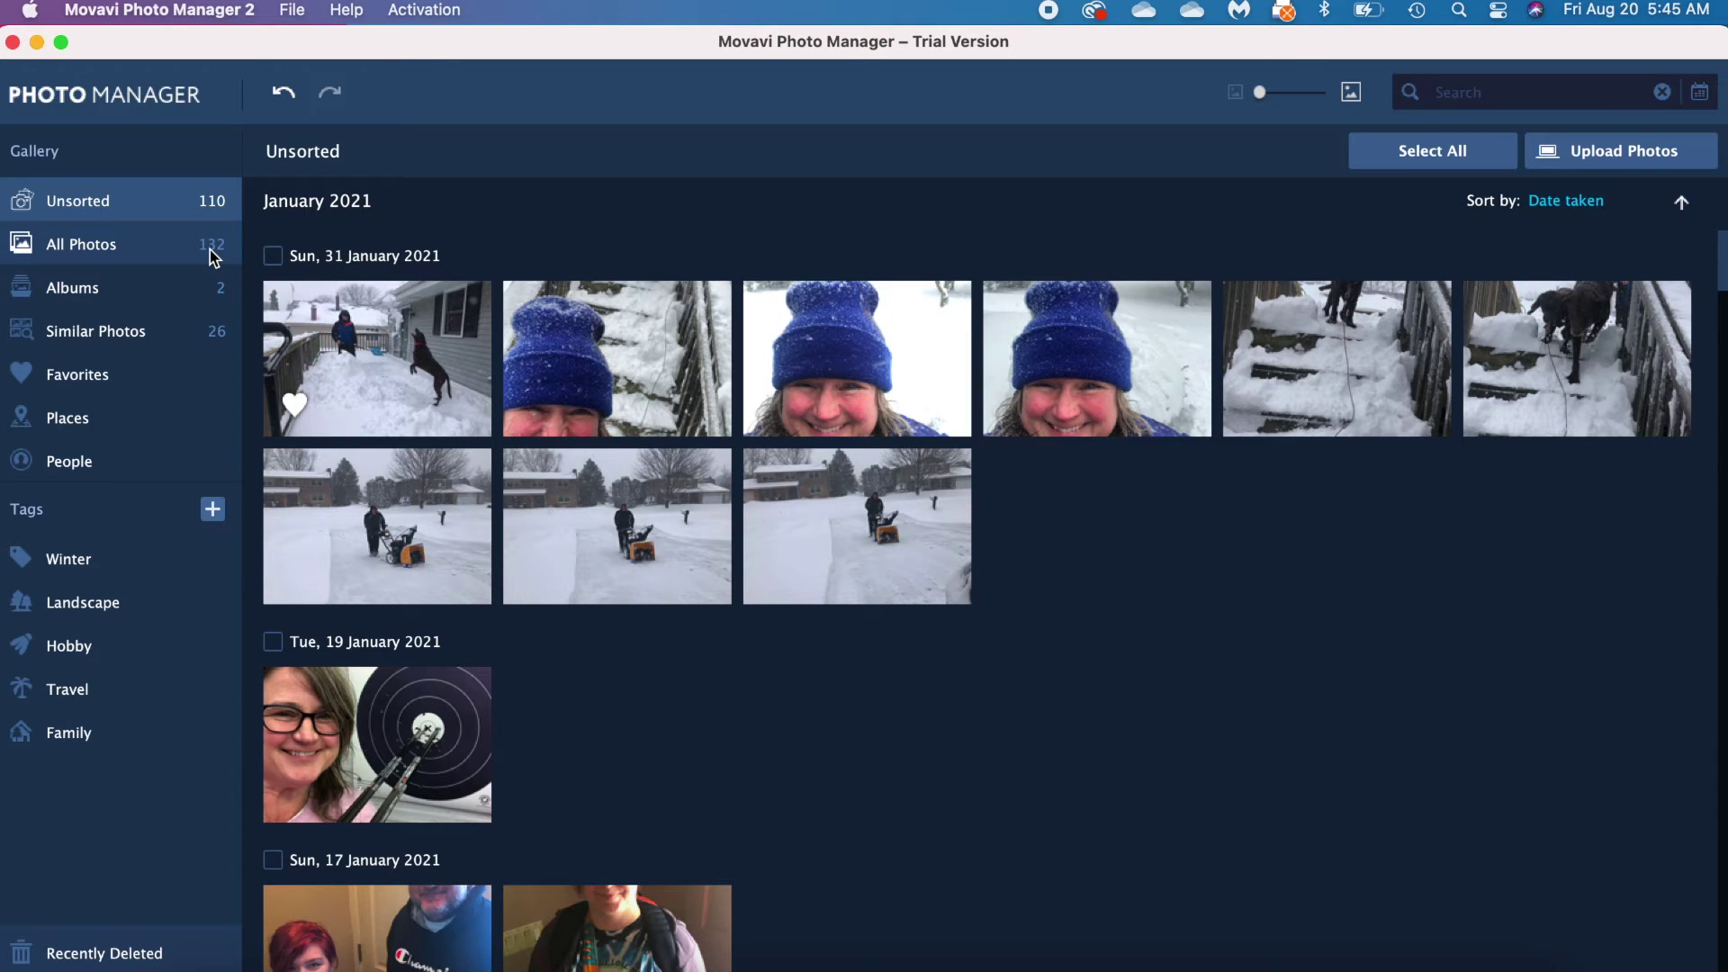
left_click(396, 353)
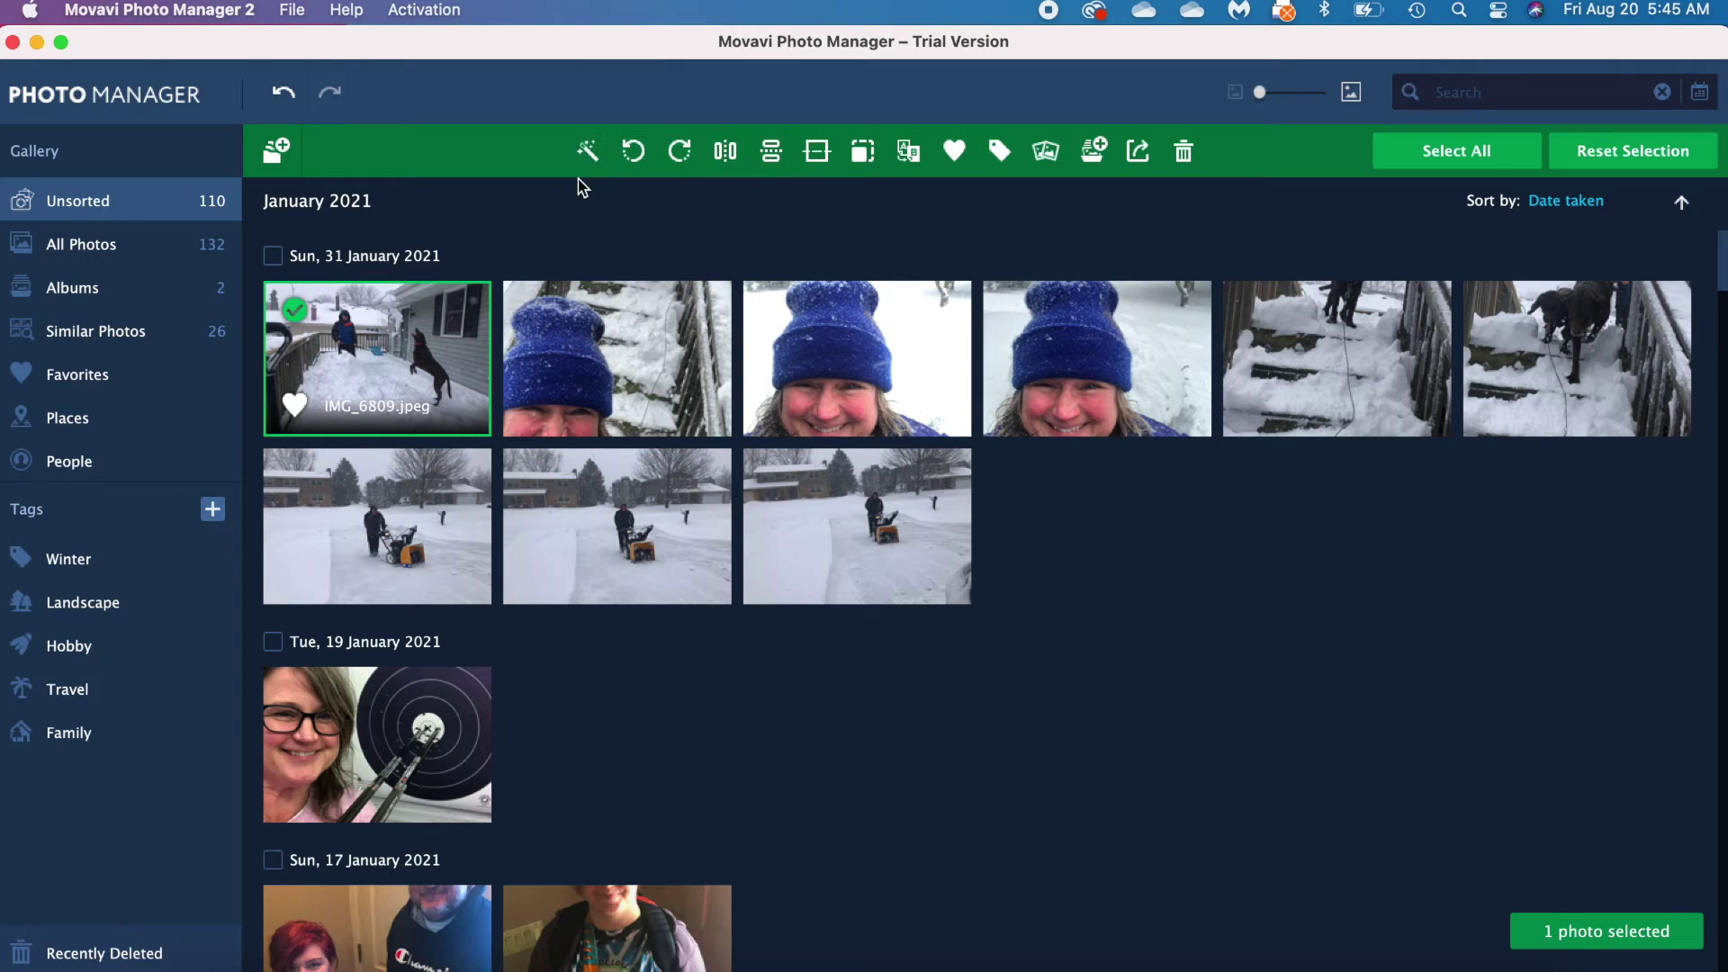
Step: Auto-enhance IMG_6809 and view it full-size (3842×2882) in the single-photo viewer
left_click(596, 161)
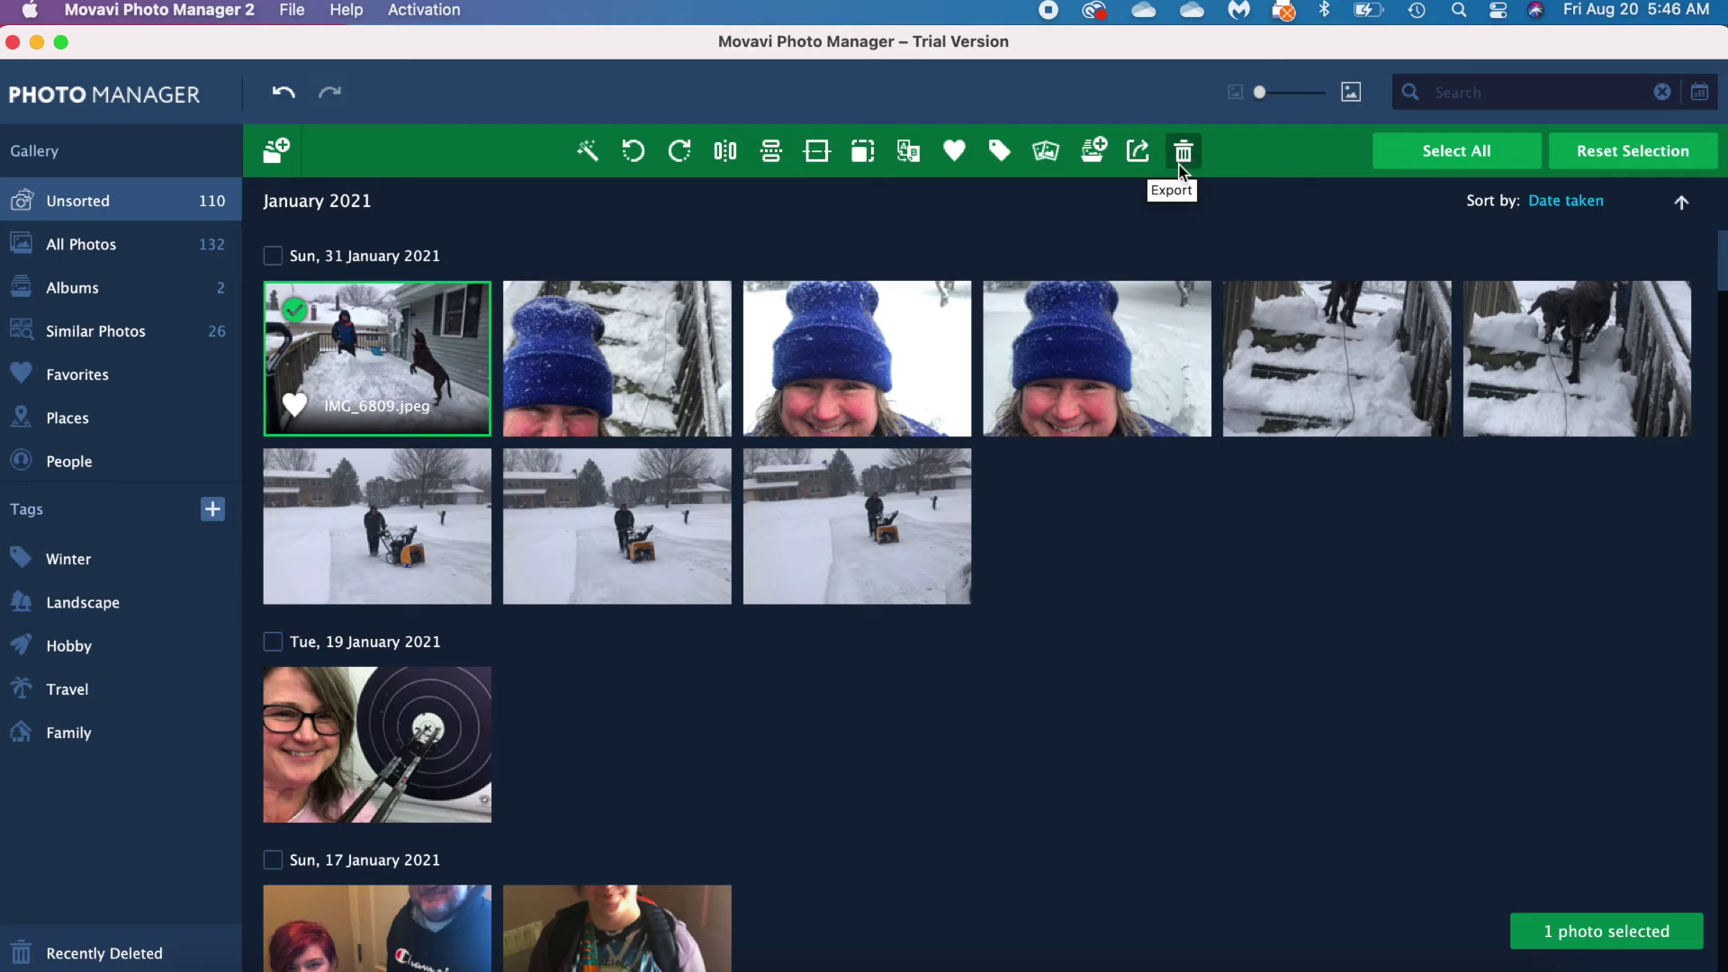
double_click(414, 362)
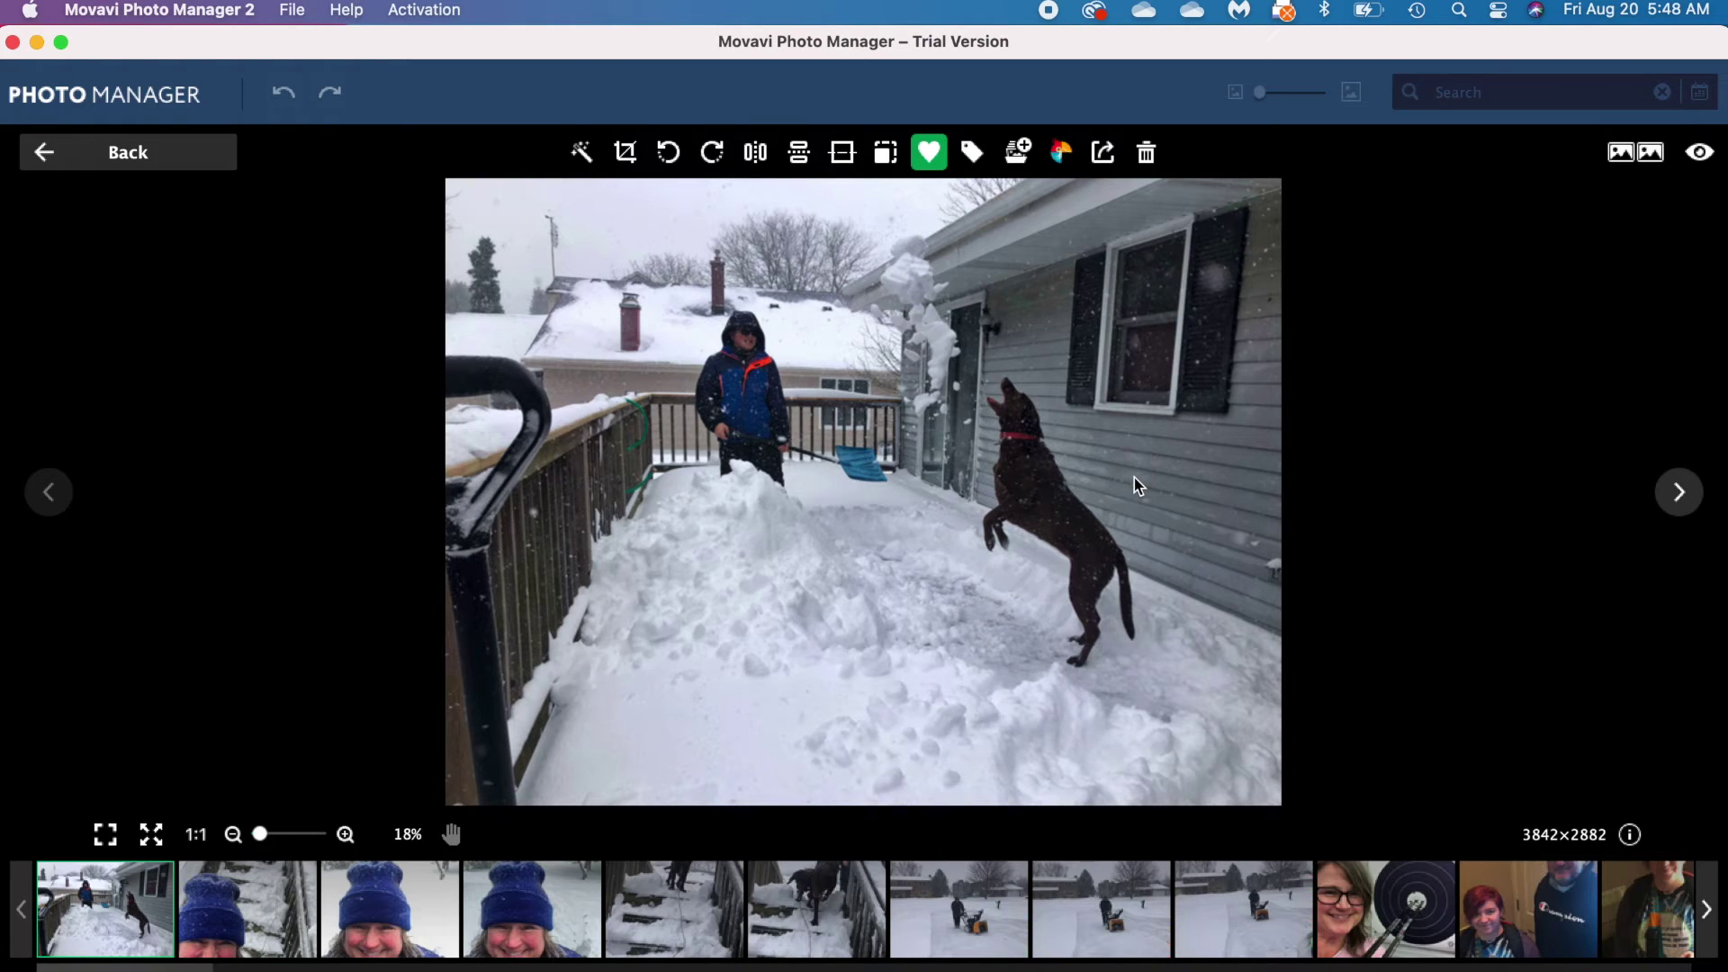
Step: Check IMG_6809.jpeg's file details, then return to the Unsorted January 2021 gallery
left_click(1631, 836)
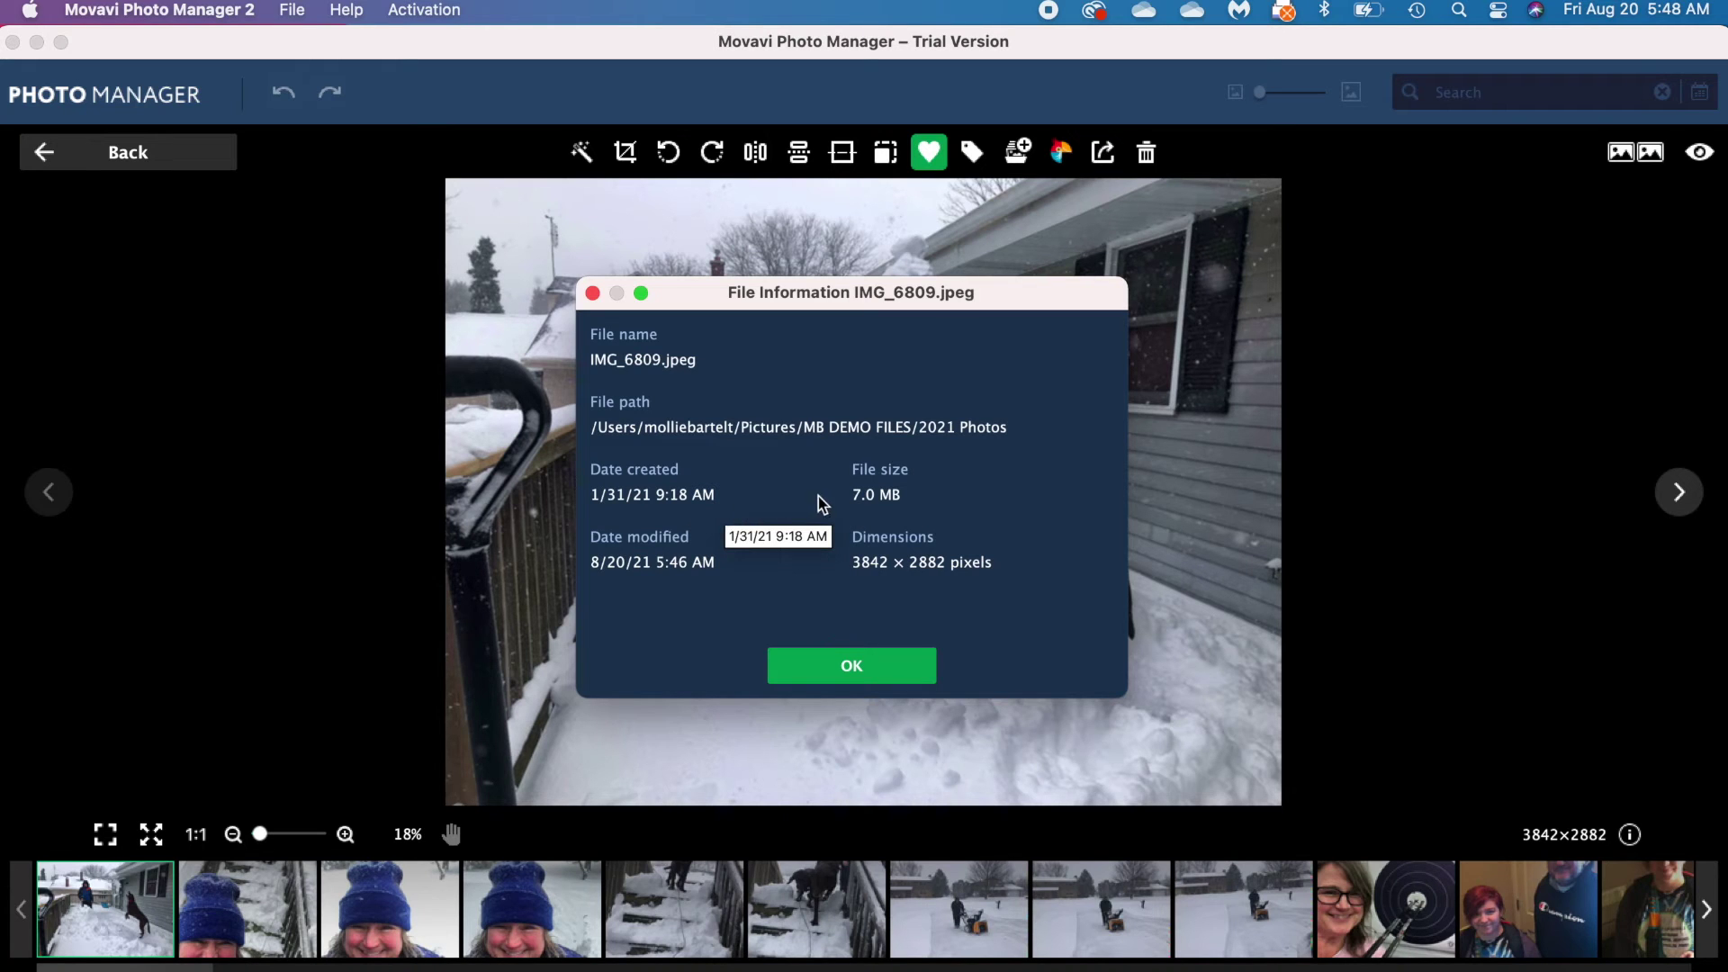
left_click(873, 673)
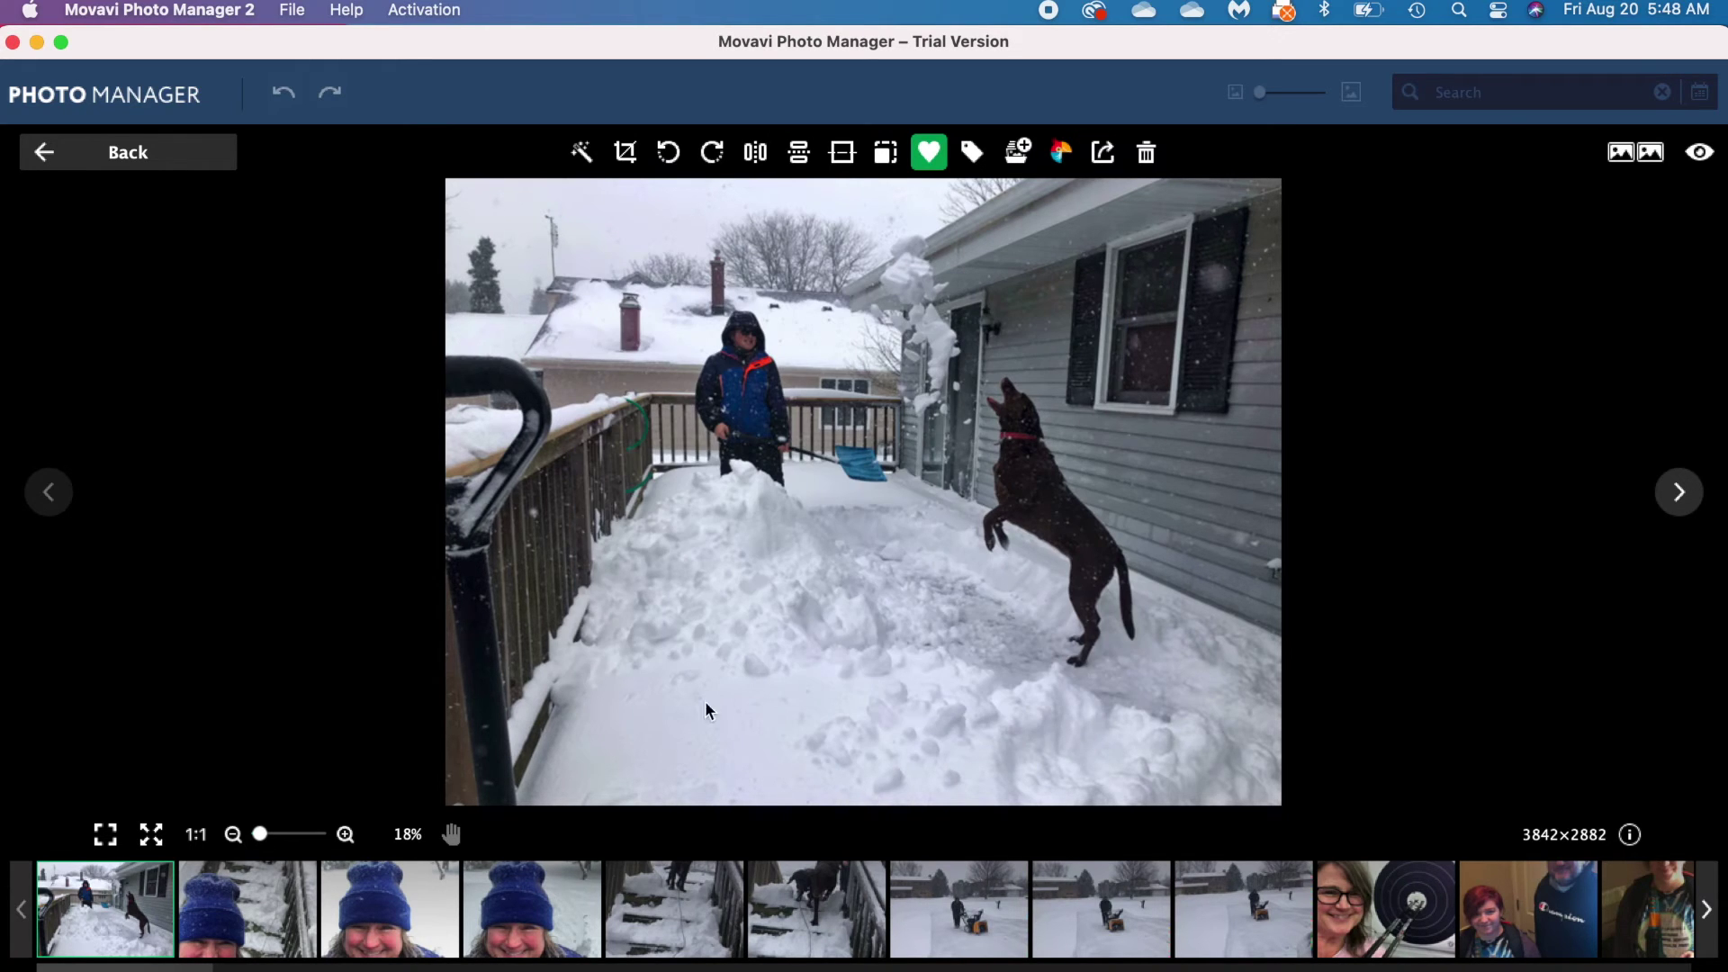
left_click(135, 152)
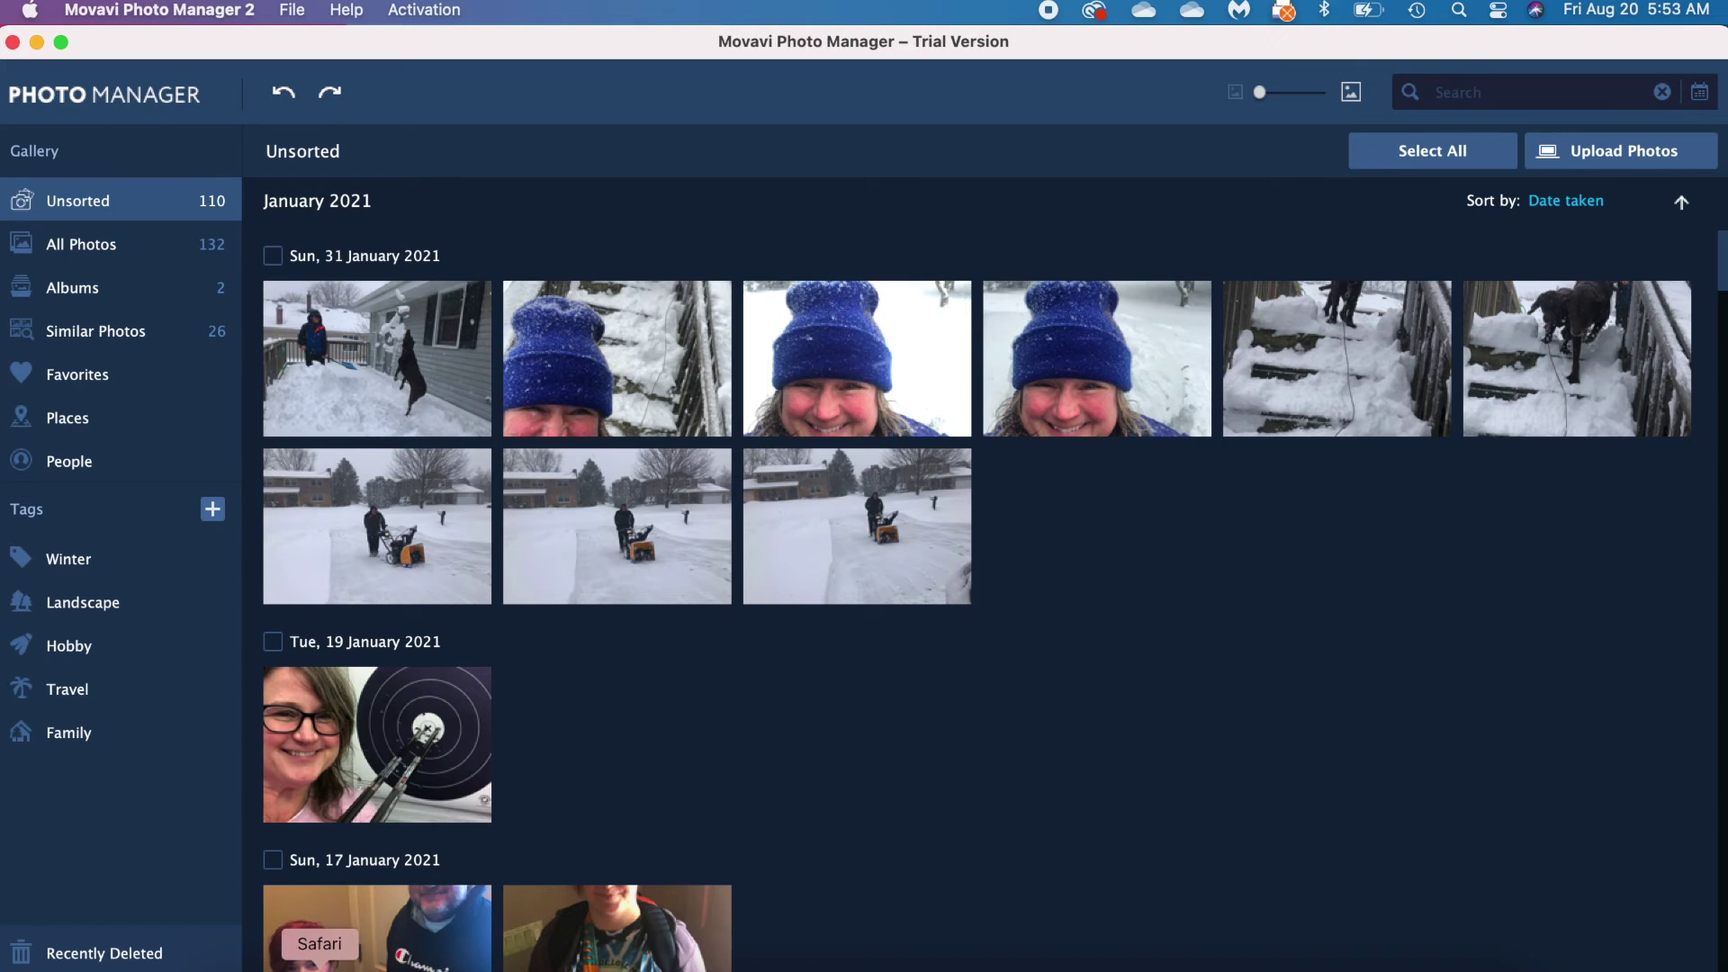
Step: Bring up the 2021 Photos folder in Finder and drag IMG_6814.jpeg into the Unsorted gallery
left_click(239, 969)
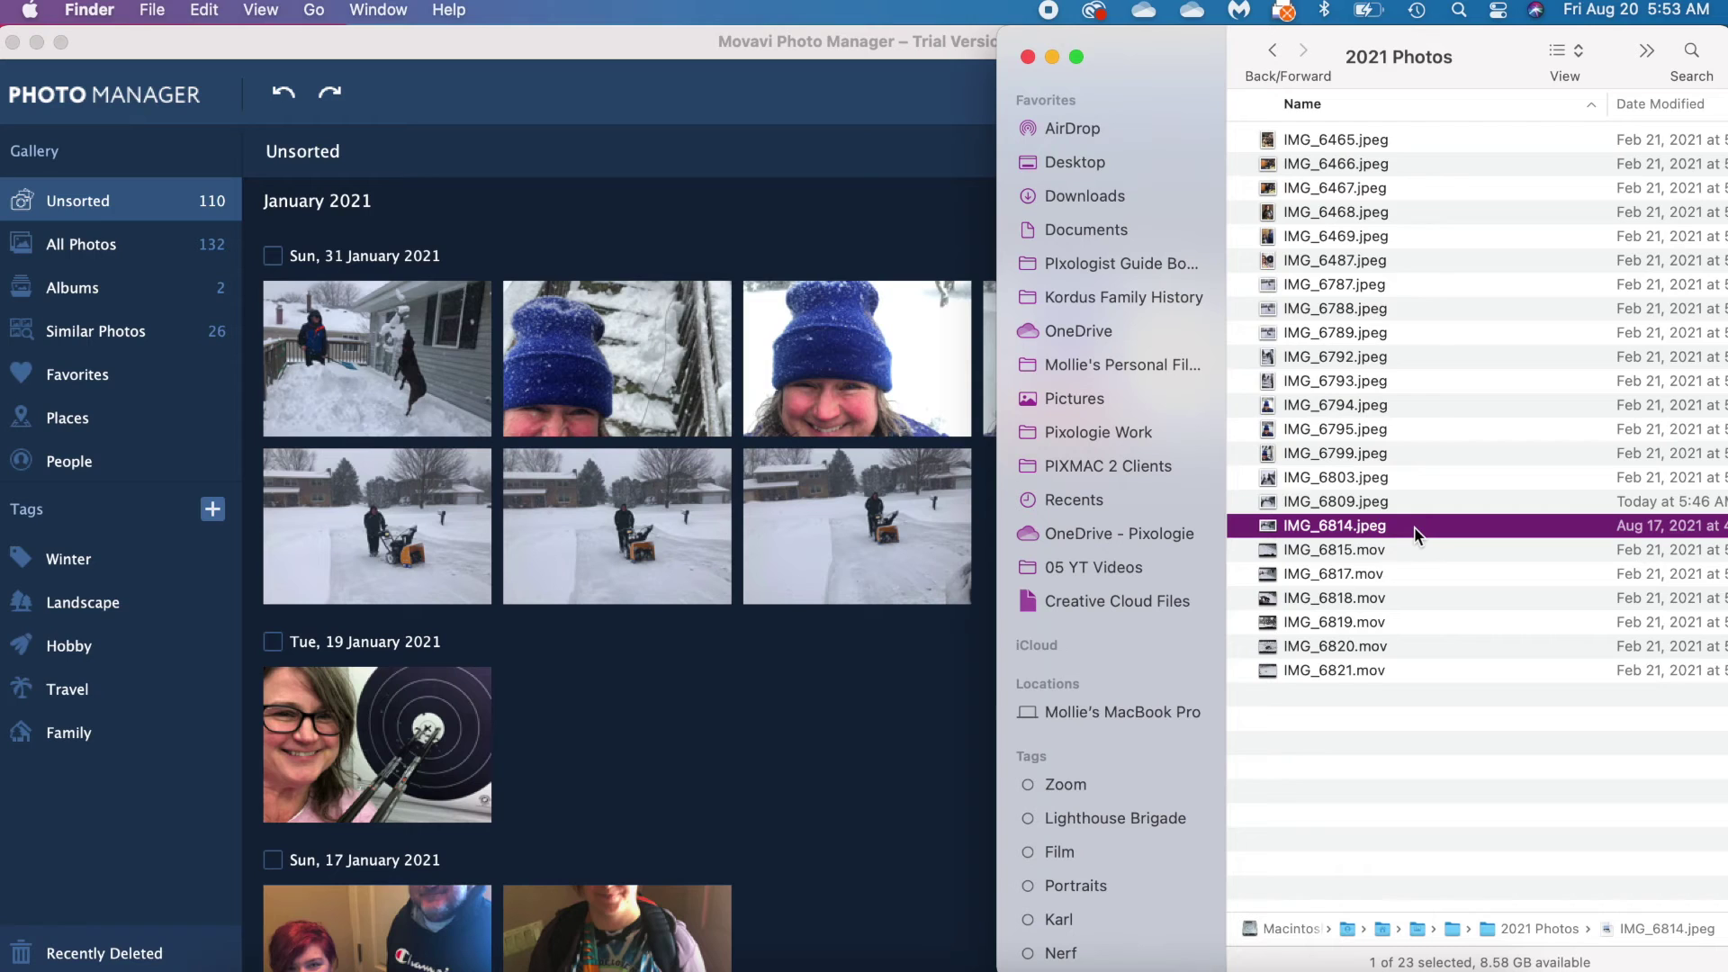
left_click_drag(1415, 535, 389, 351)
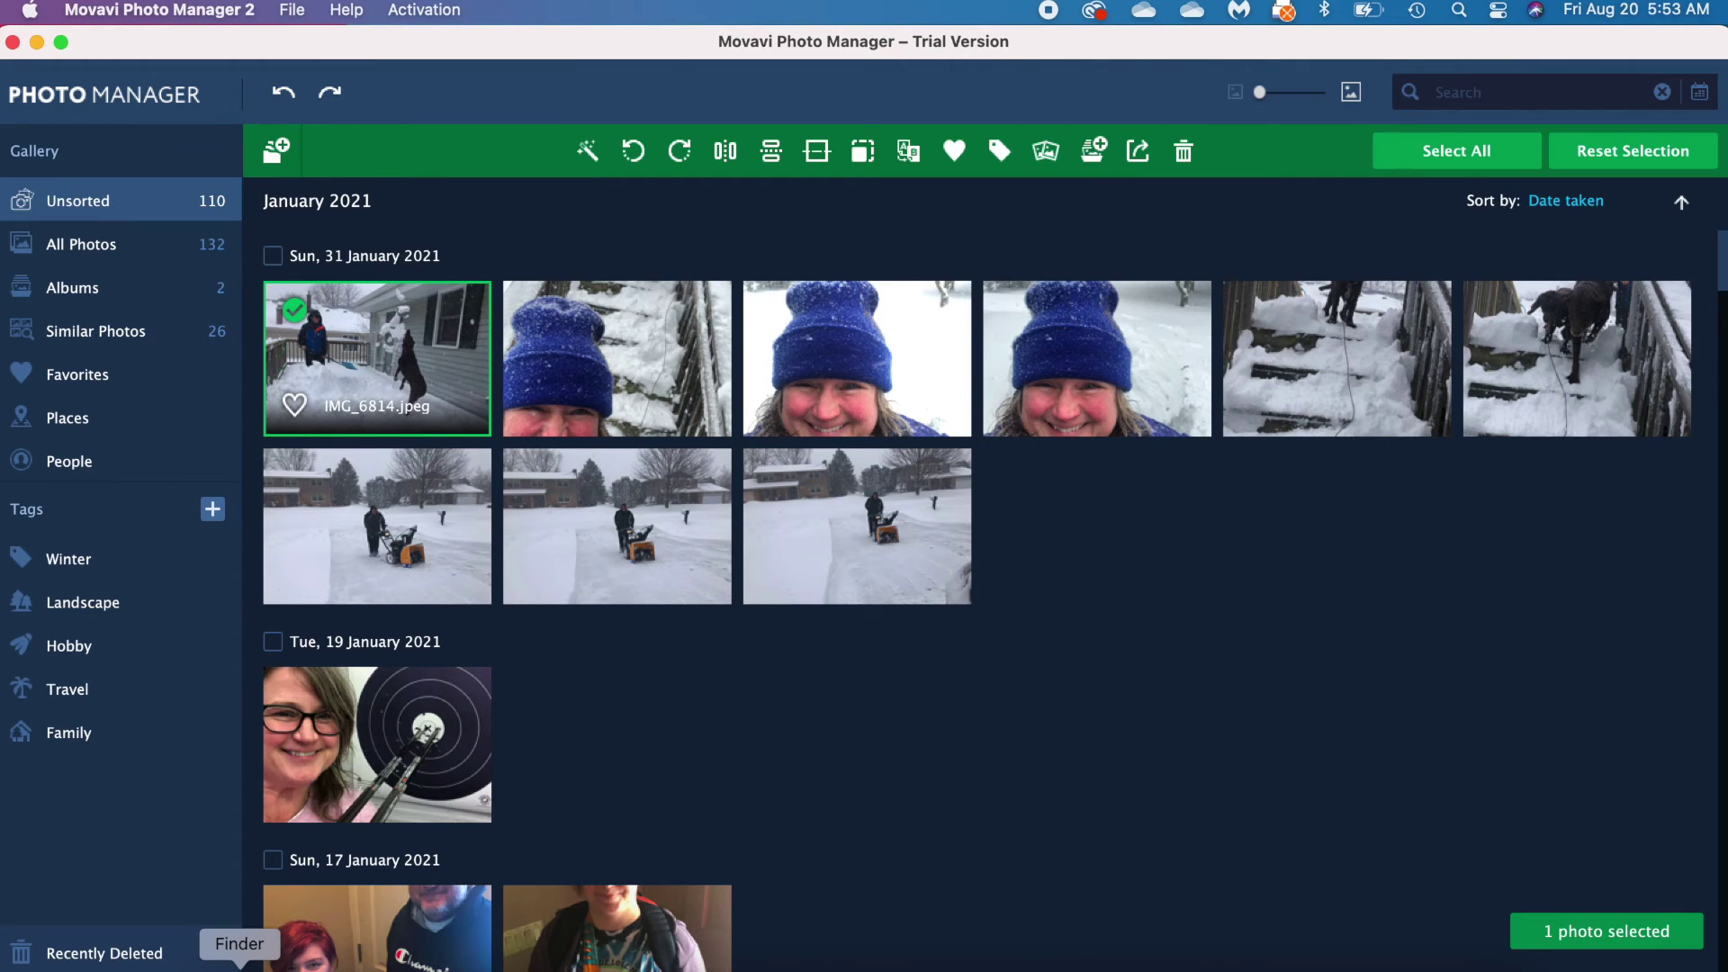
Step: Move IMG_6814.jpeg to the Trash in Finder, leaving a not-found placeholder in Movavi
left_click(239, 965)
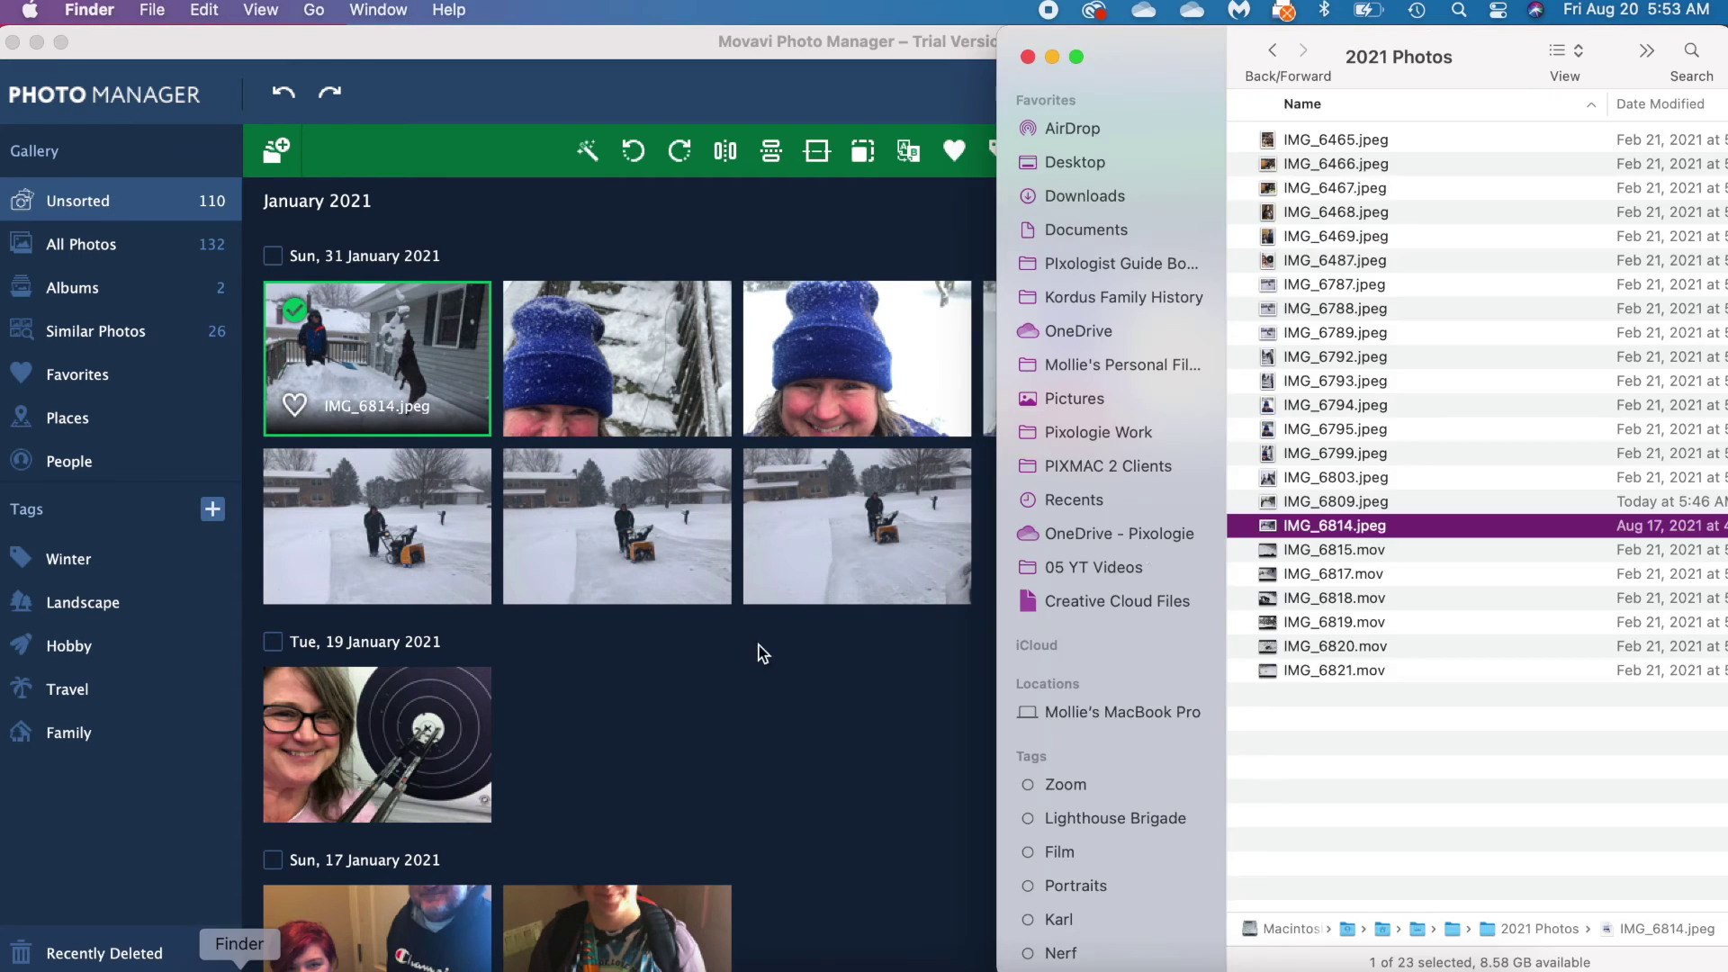
right_click(1400, 531)
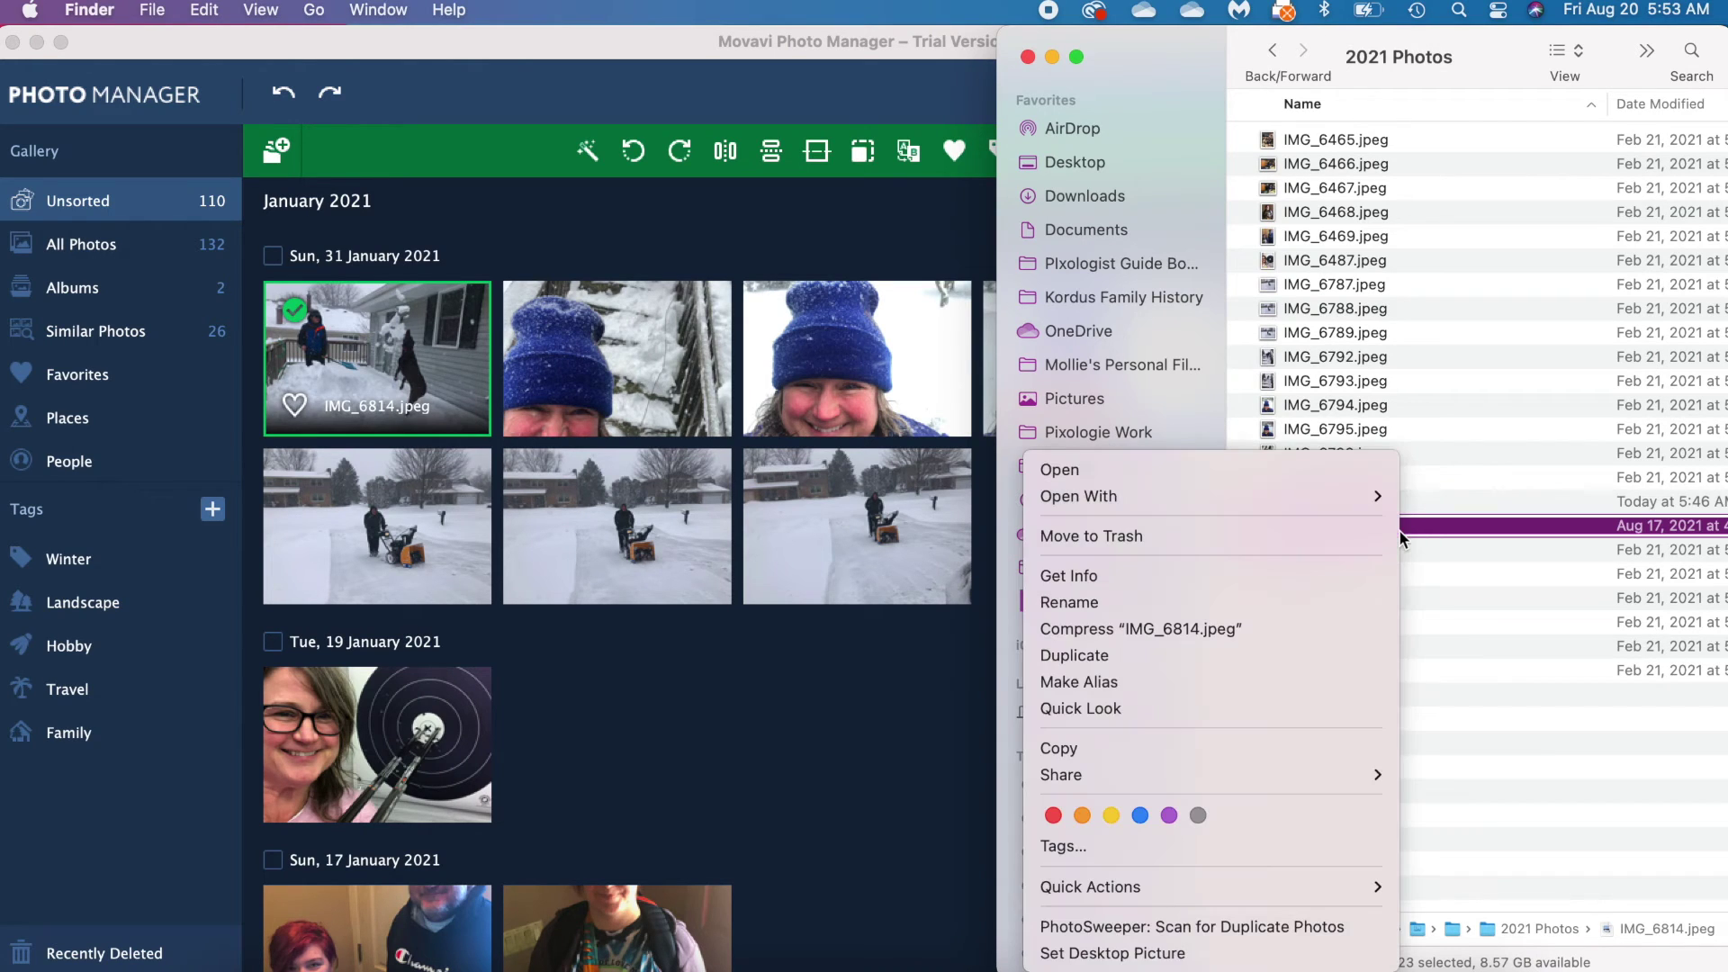
left_click(1342, 542)
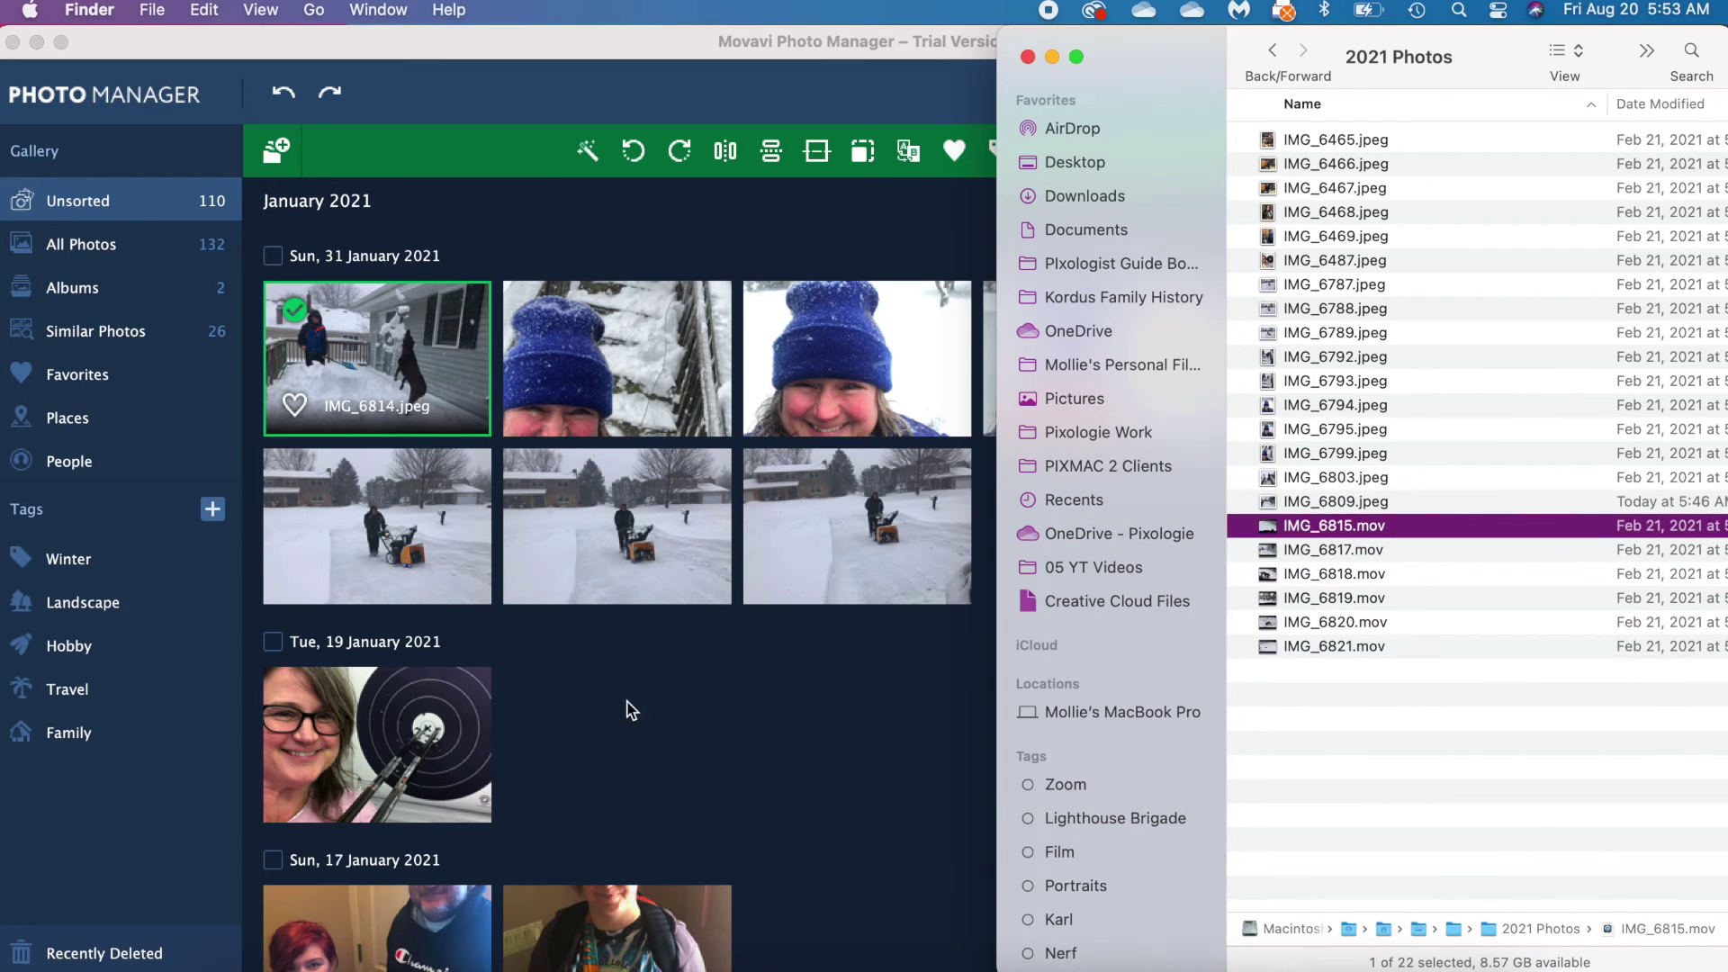
left_click(632, 673)
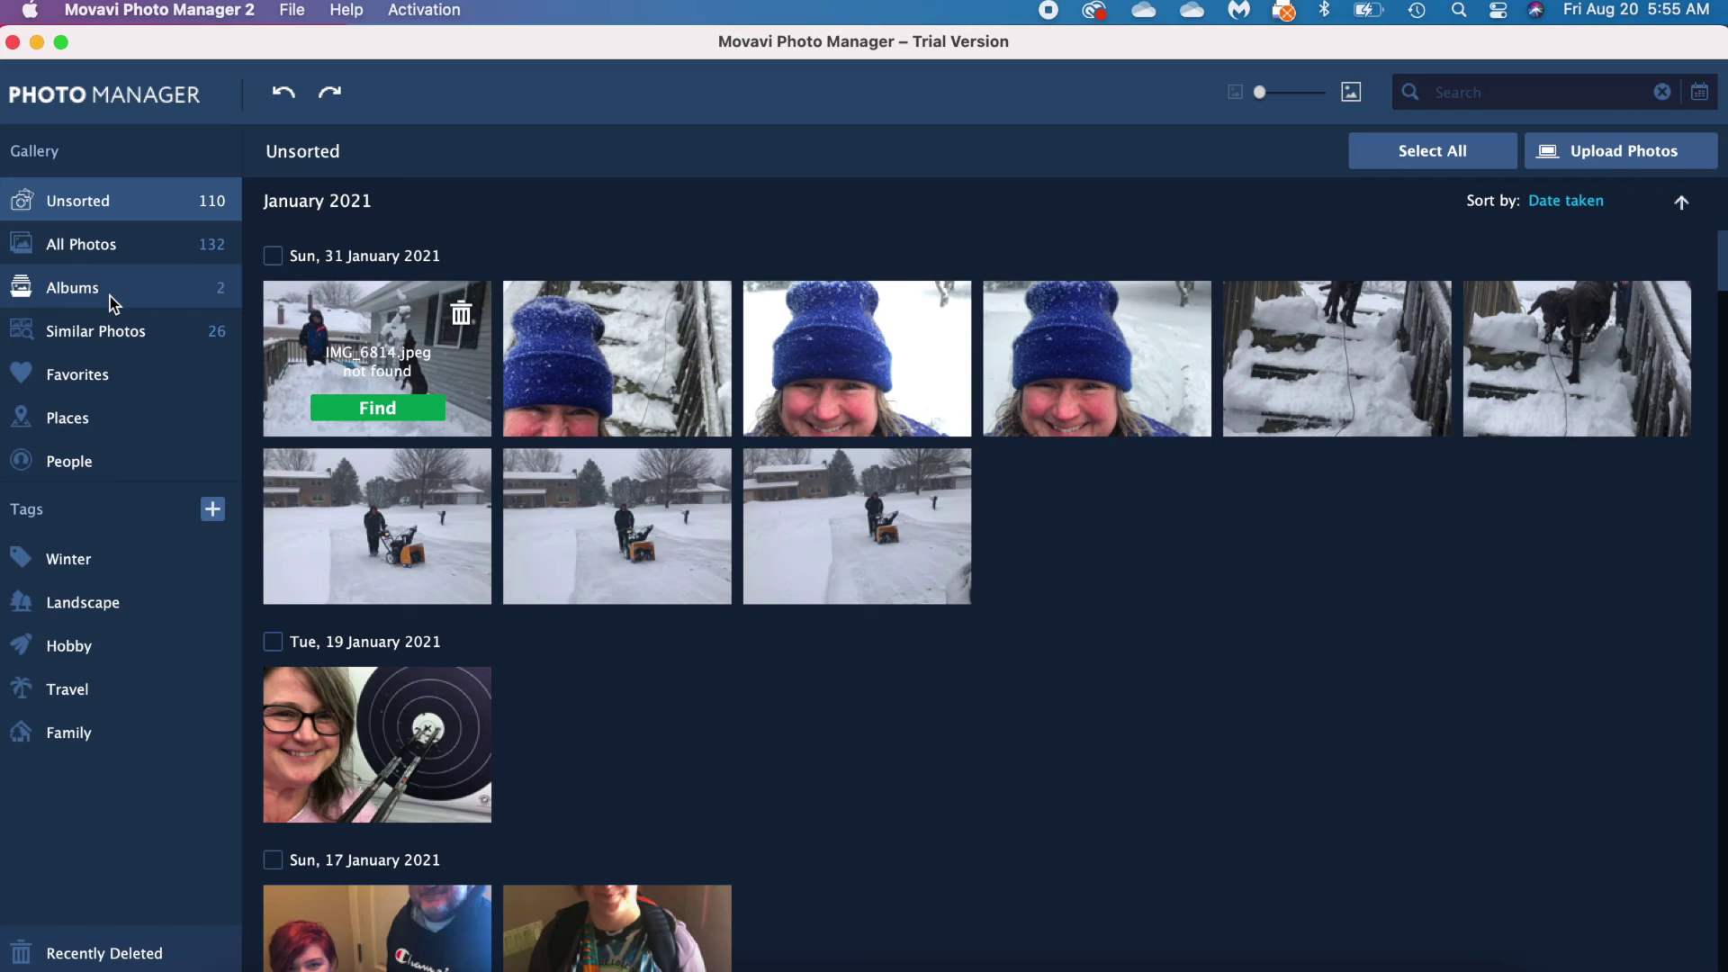
Step: Start a new album from Albums, cancel it, and return to Unsorted
left_click(110, 295)
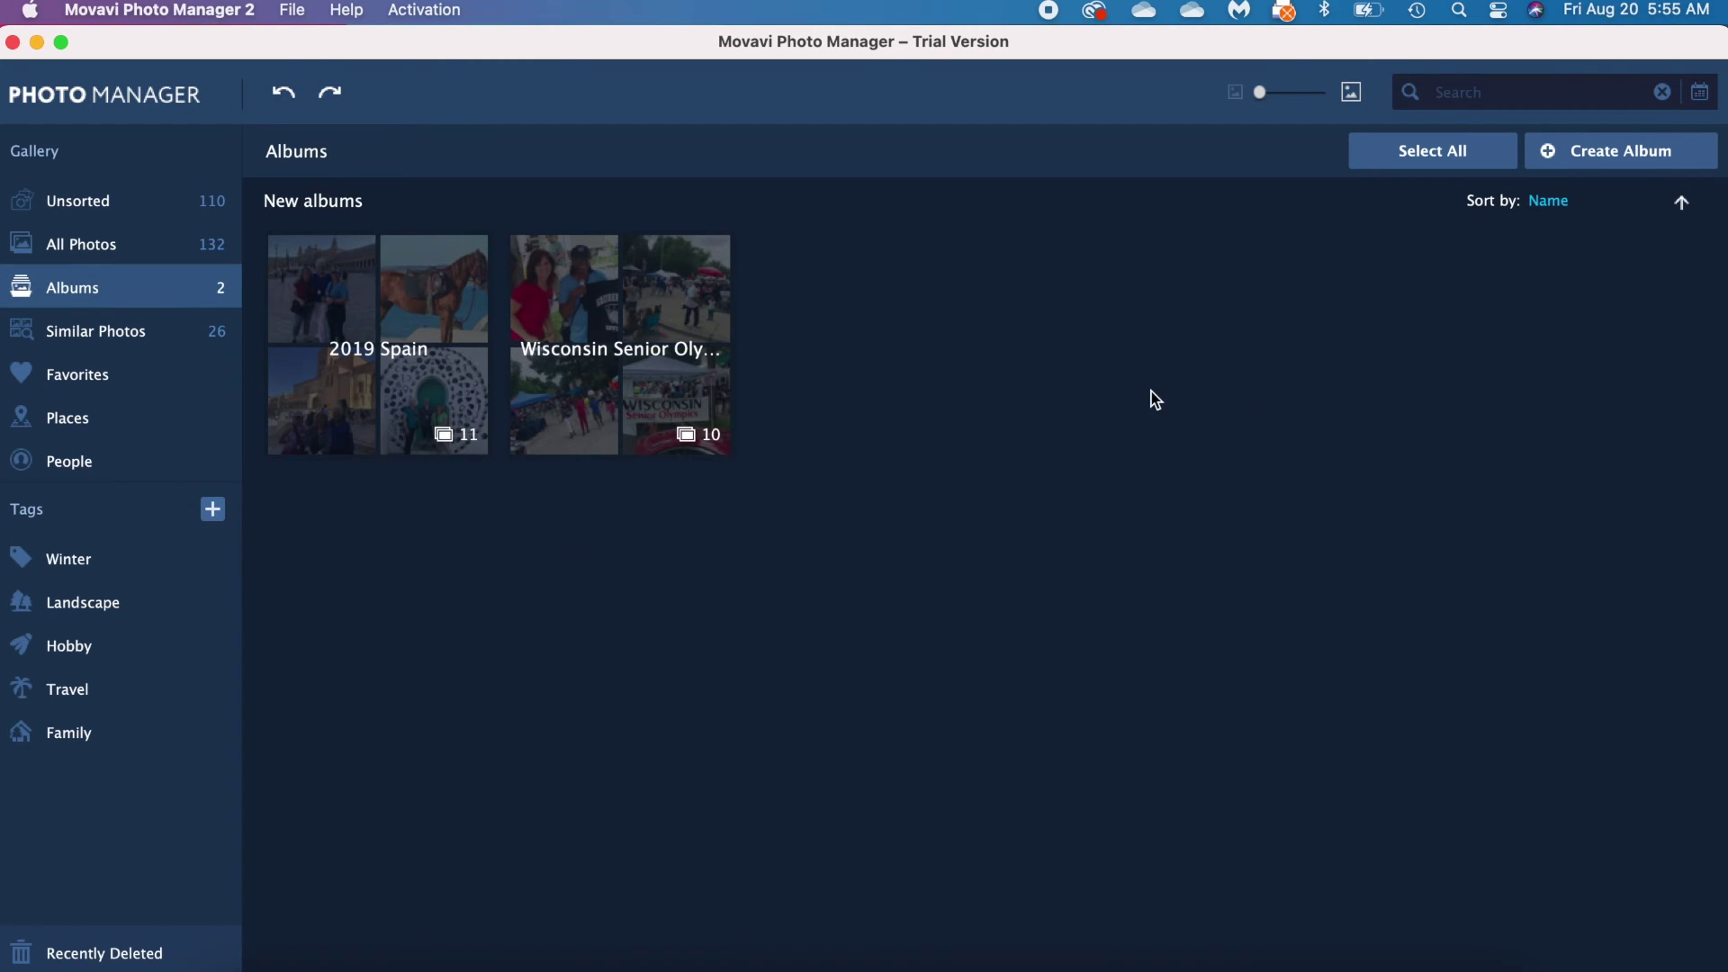
left_click(1629, 154)
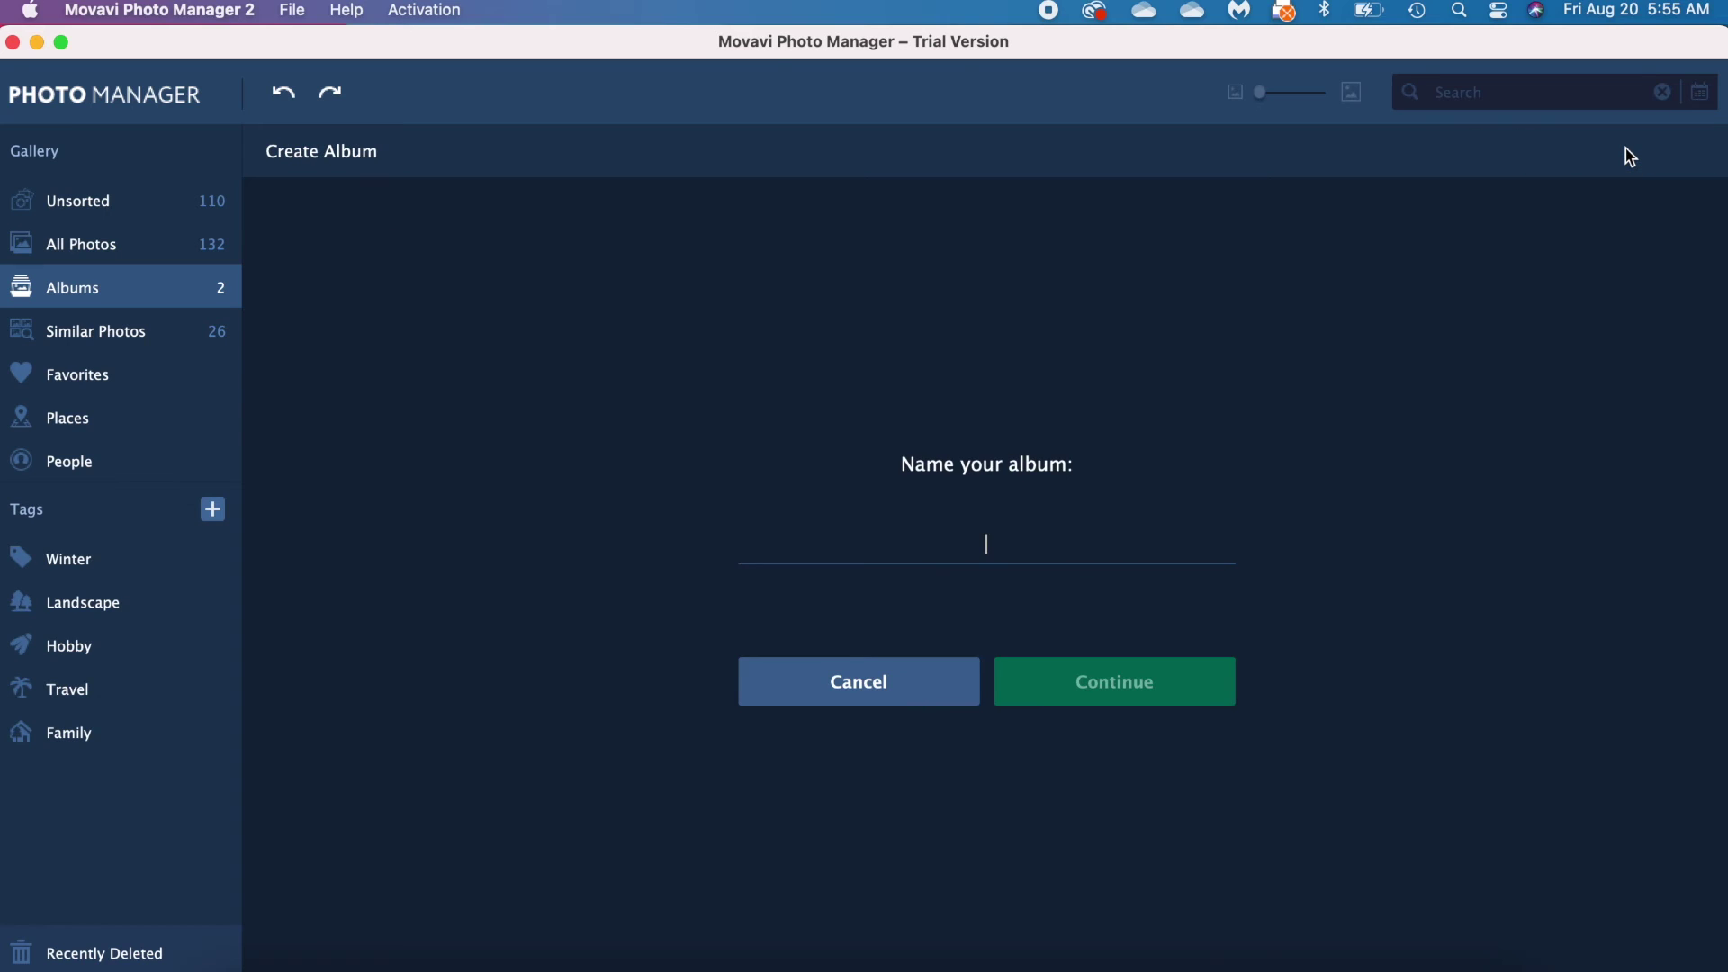
left_click(895, 681)
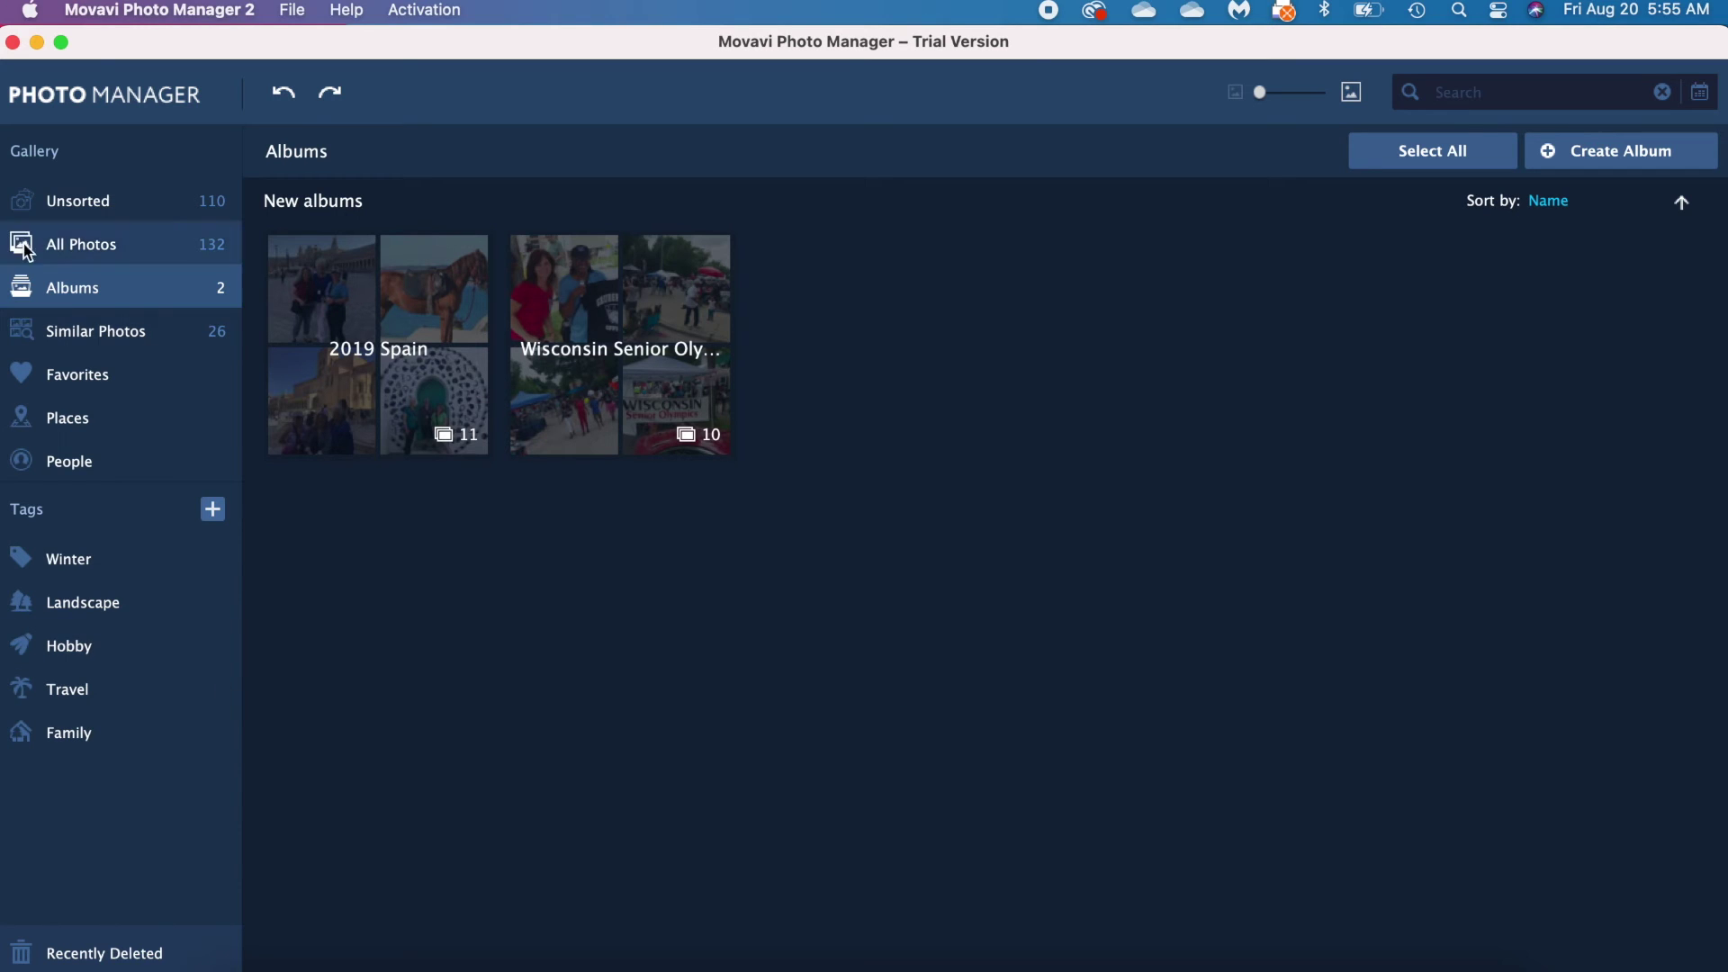
left_click(100, 207)
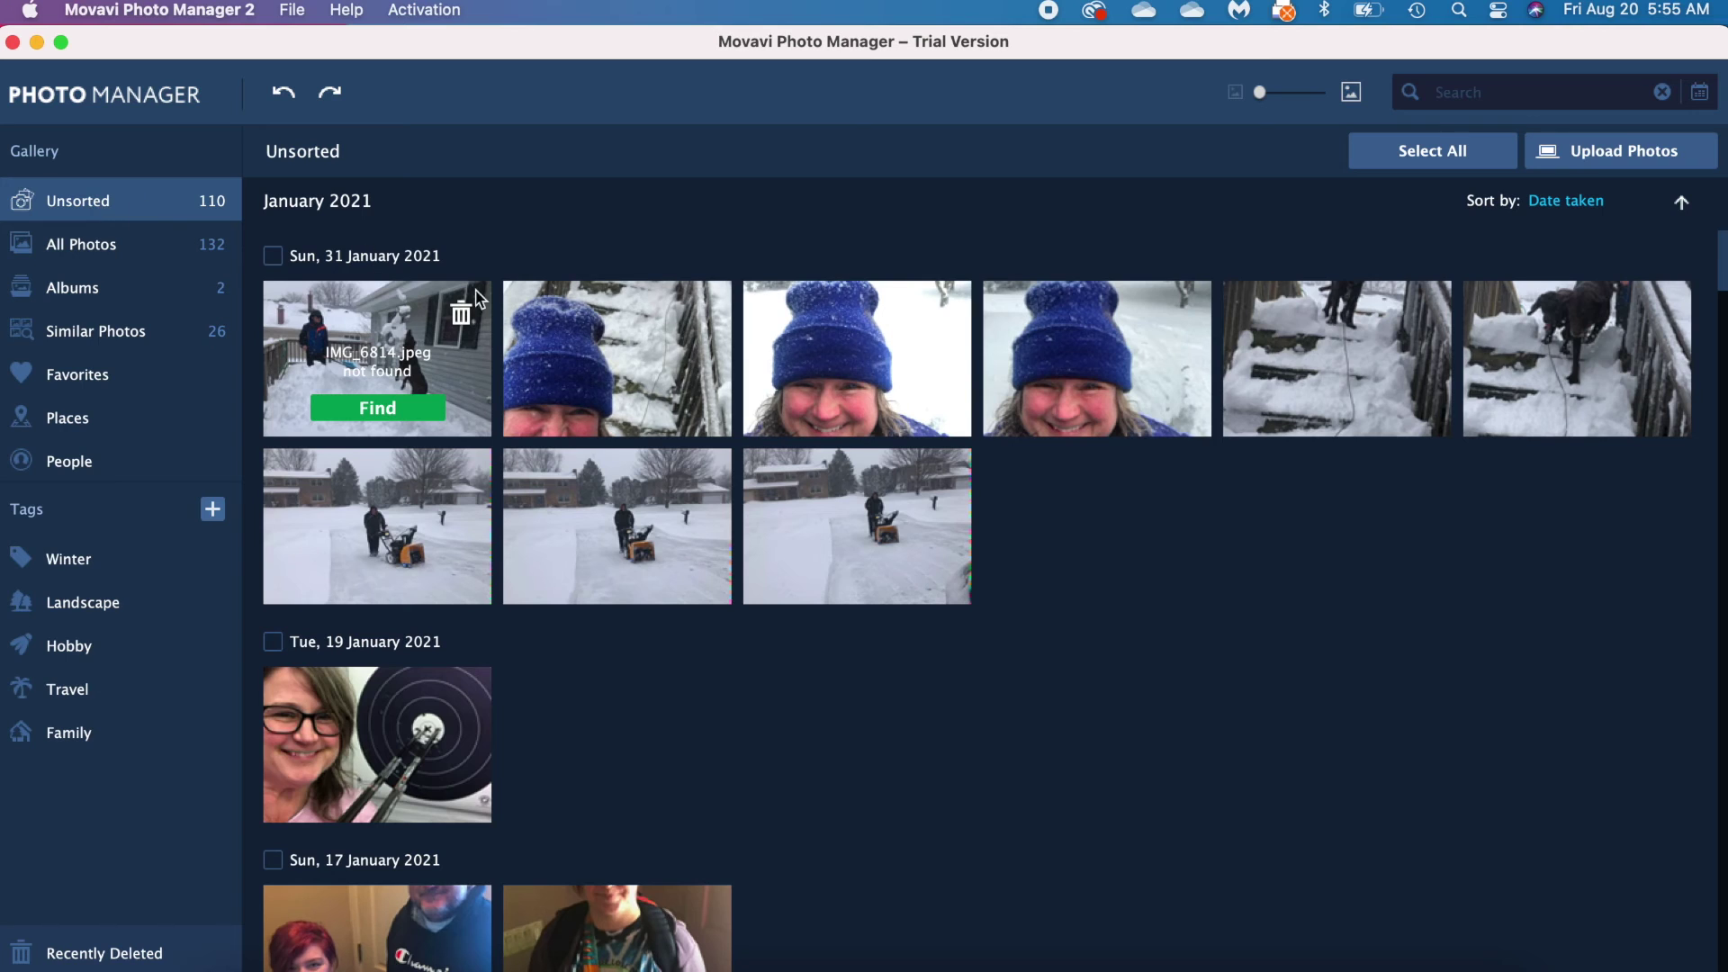
Step: Add the eight photos IMG_6787 through IMG_6799 to a new album named '2021 Pictures'
left_click(852, 509)
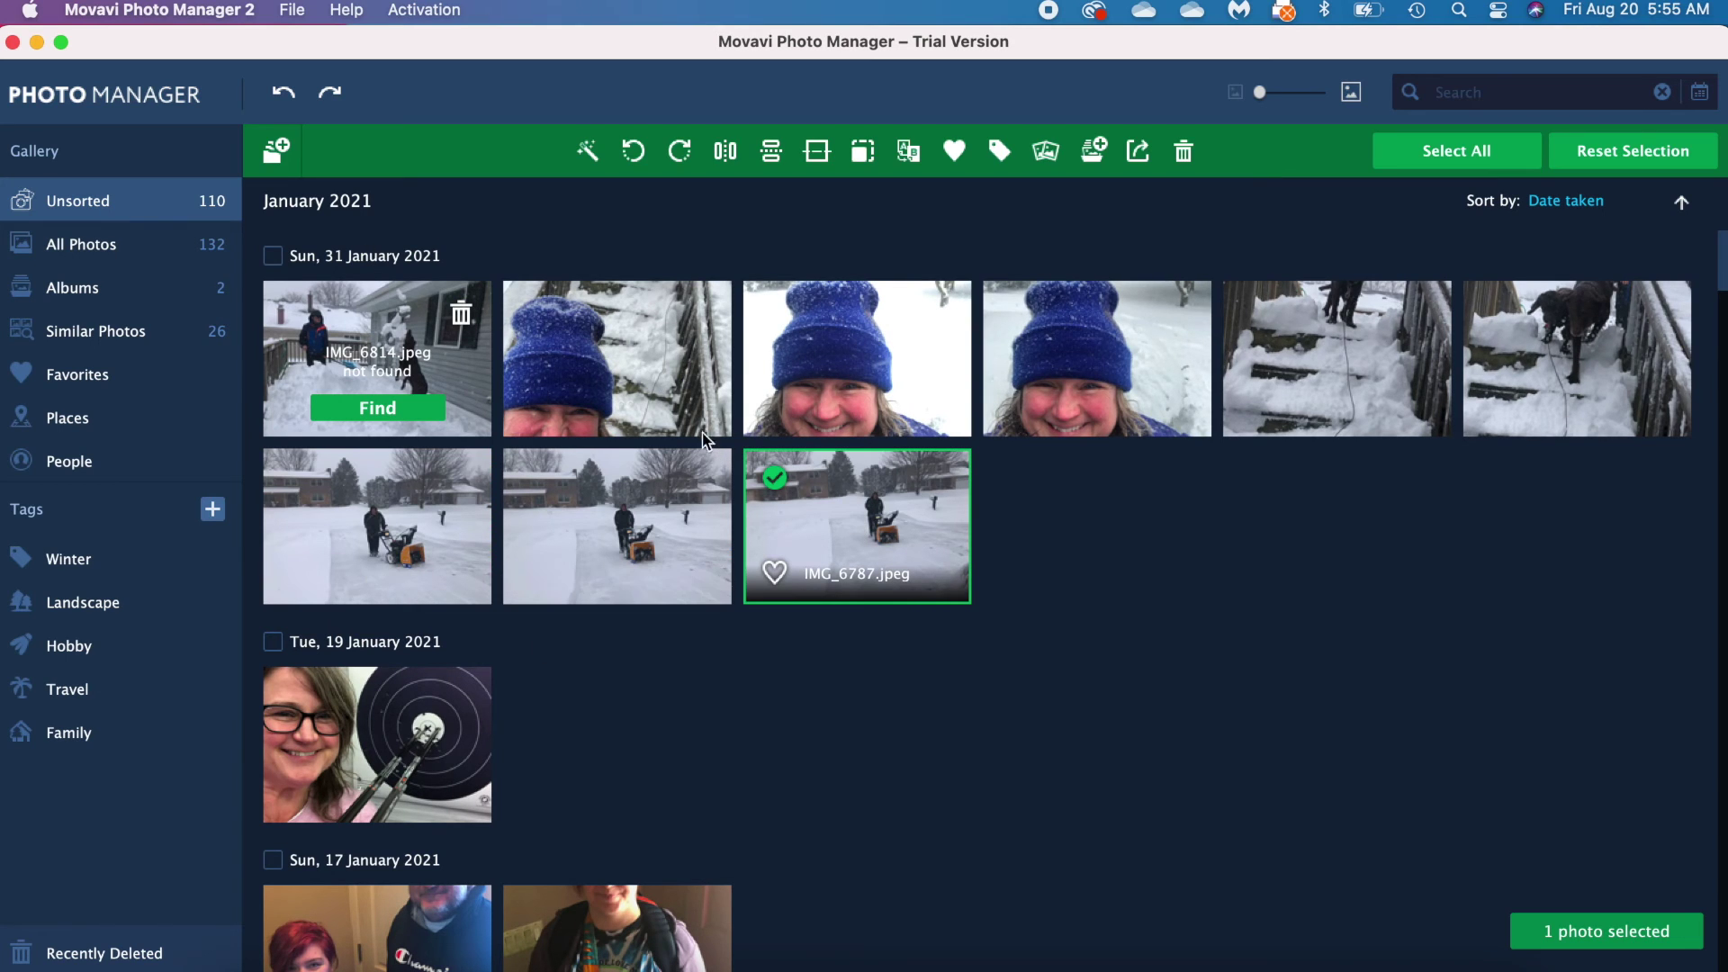
left_click(612, 353, "shift")
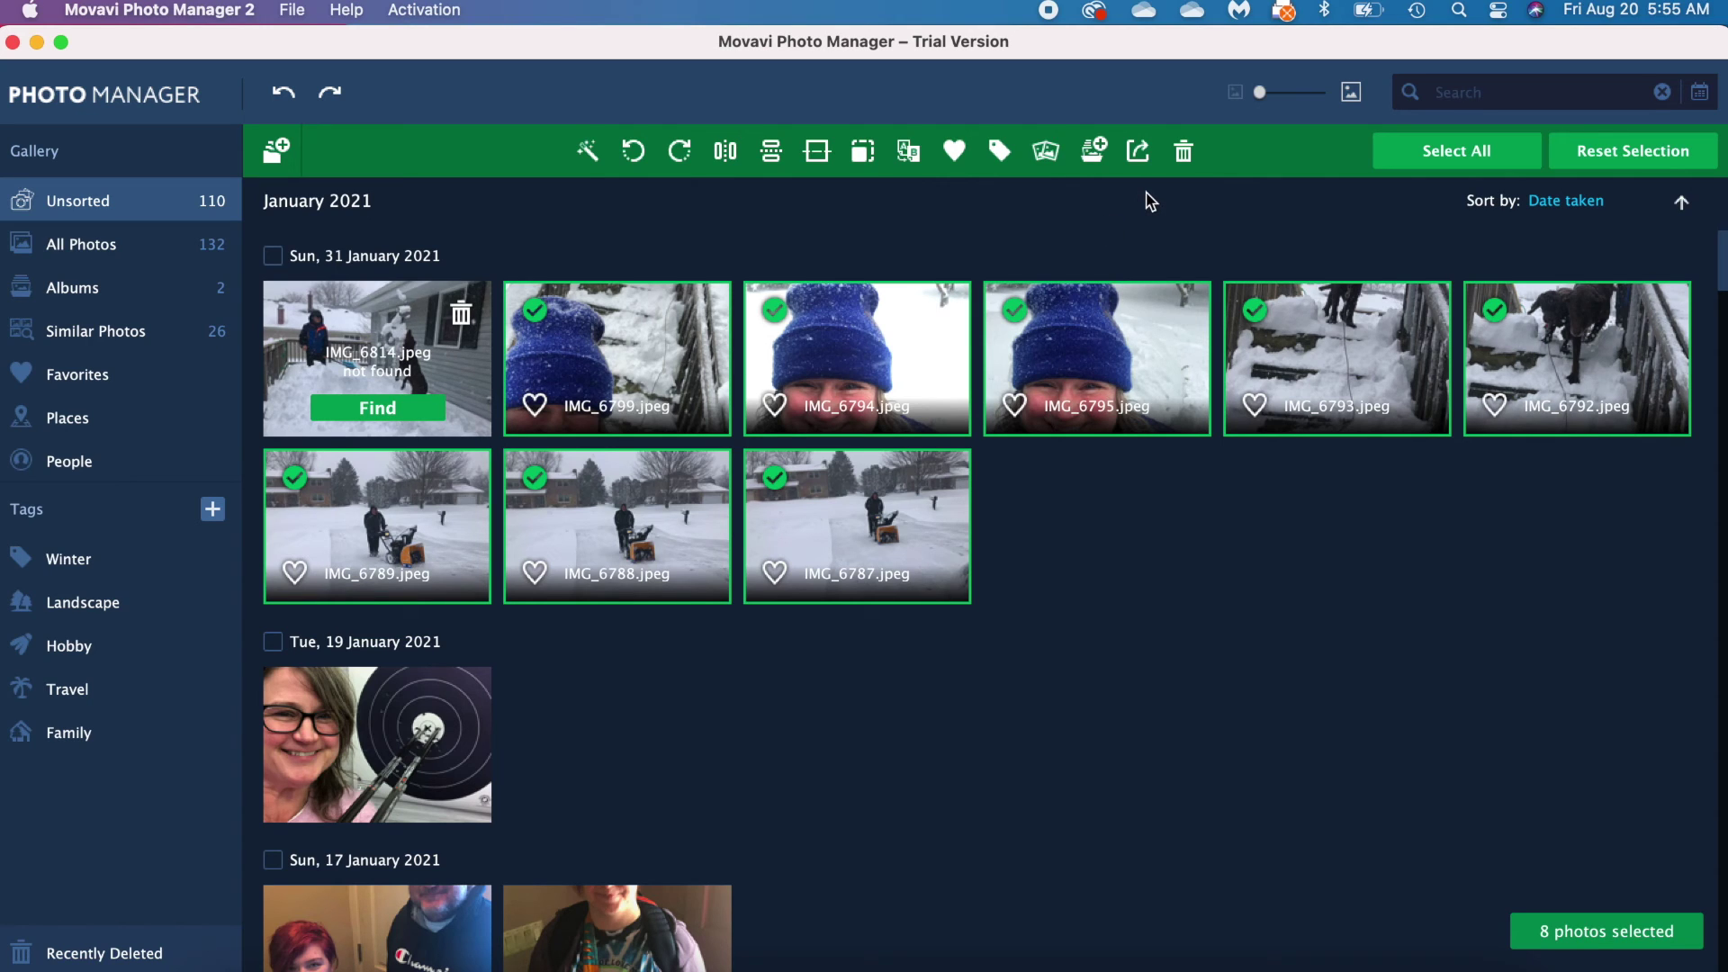
left_click(1093, 155)
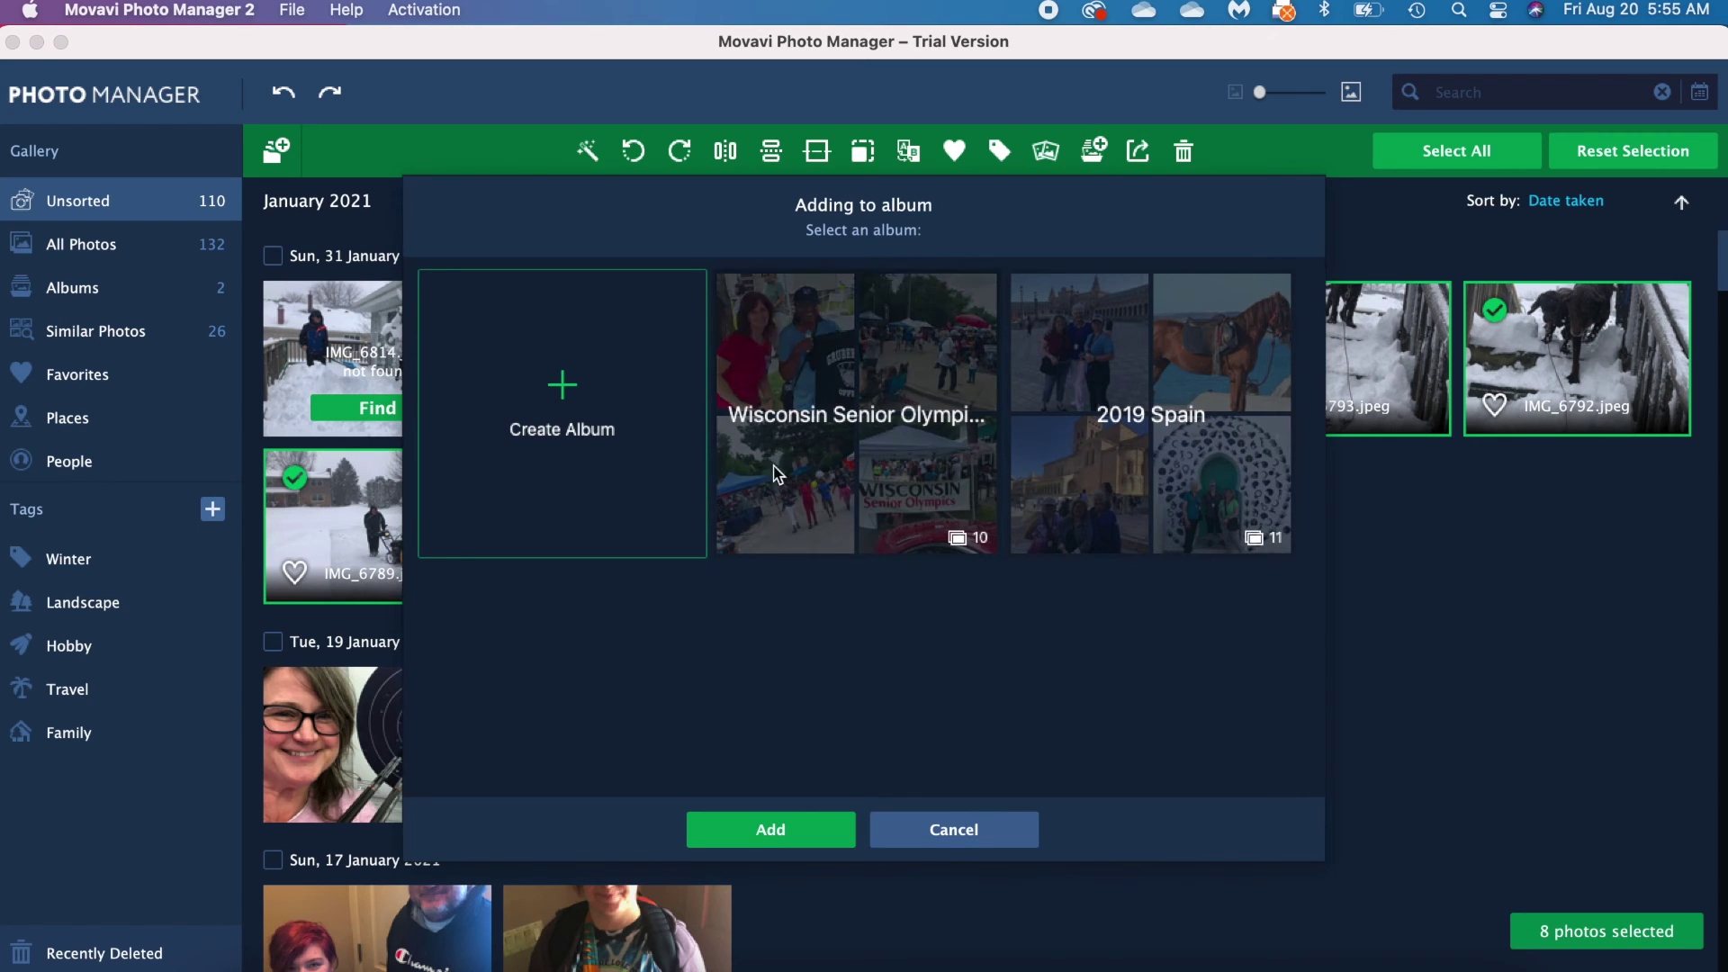
left_click(558, 413)
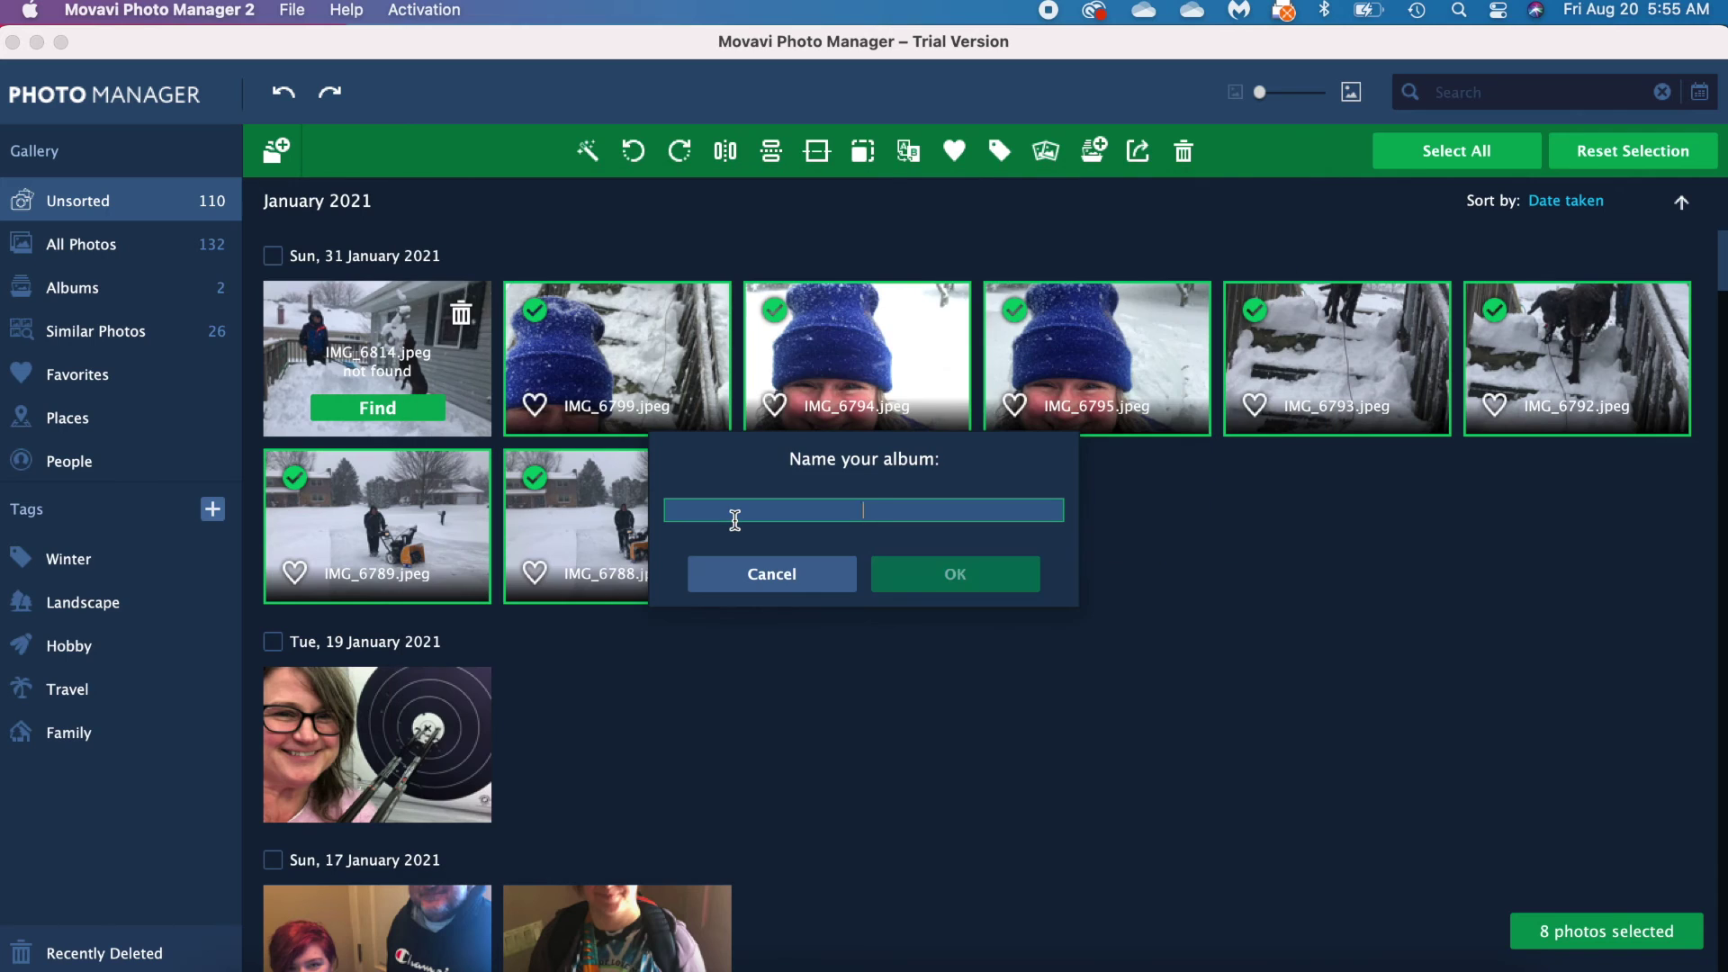
type("2021 Pic")
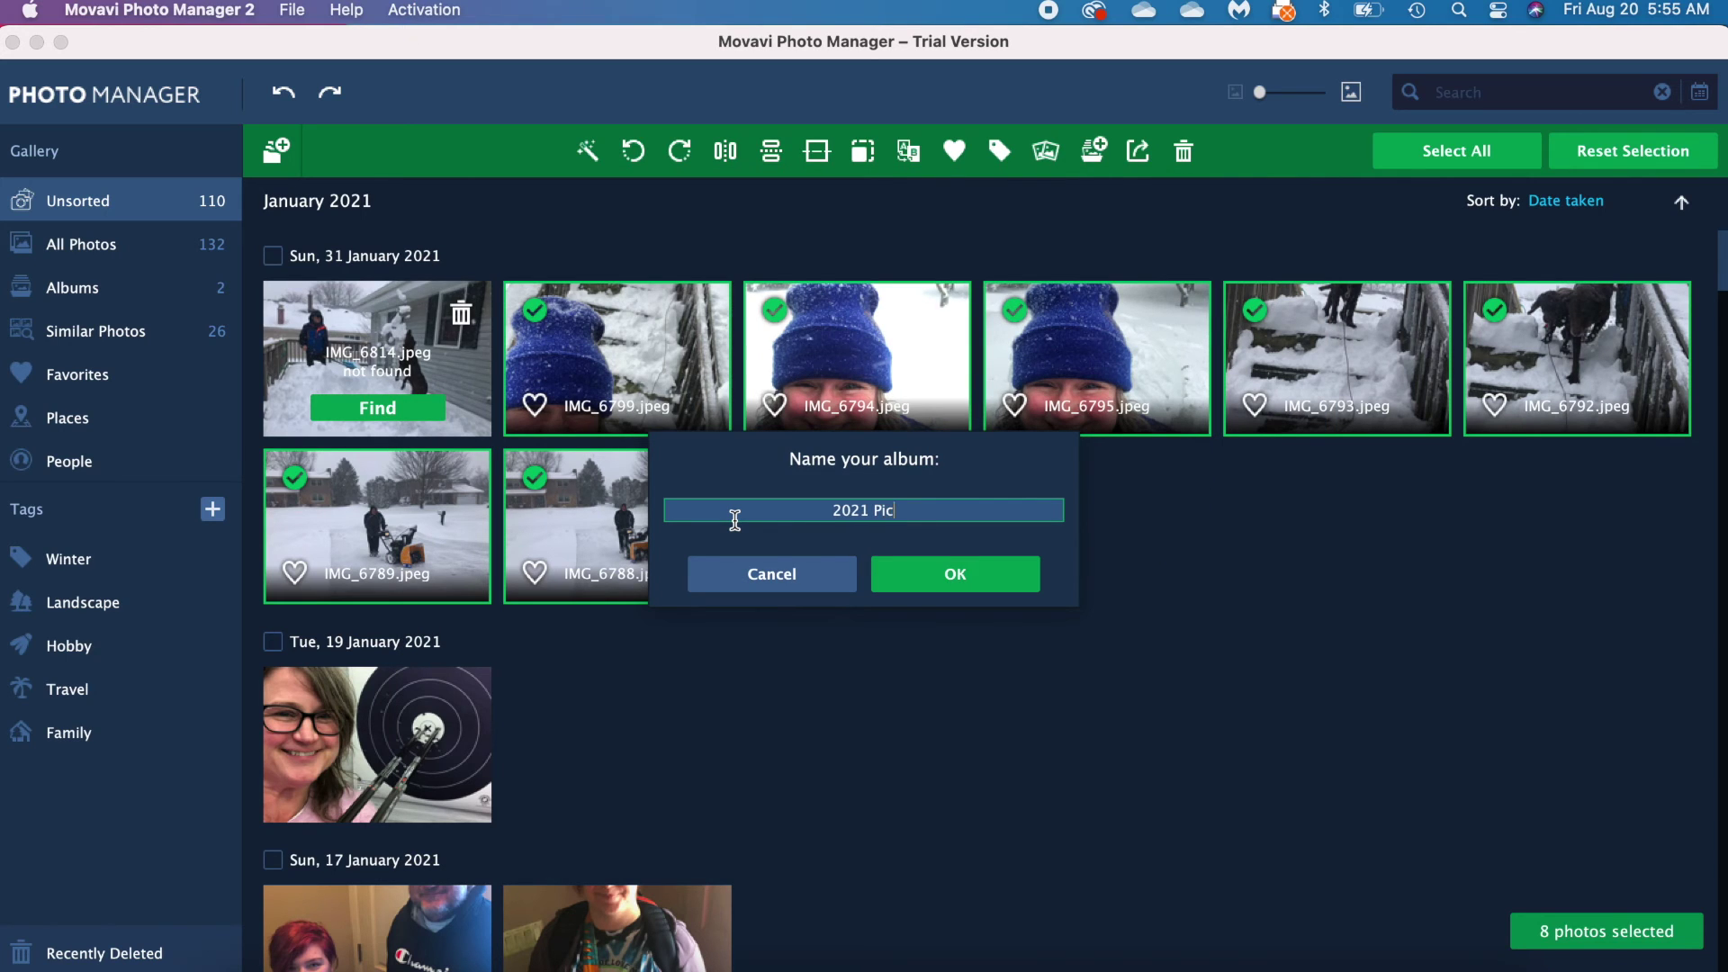
type("tures")
key("Return")
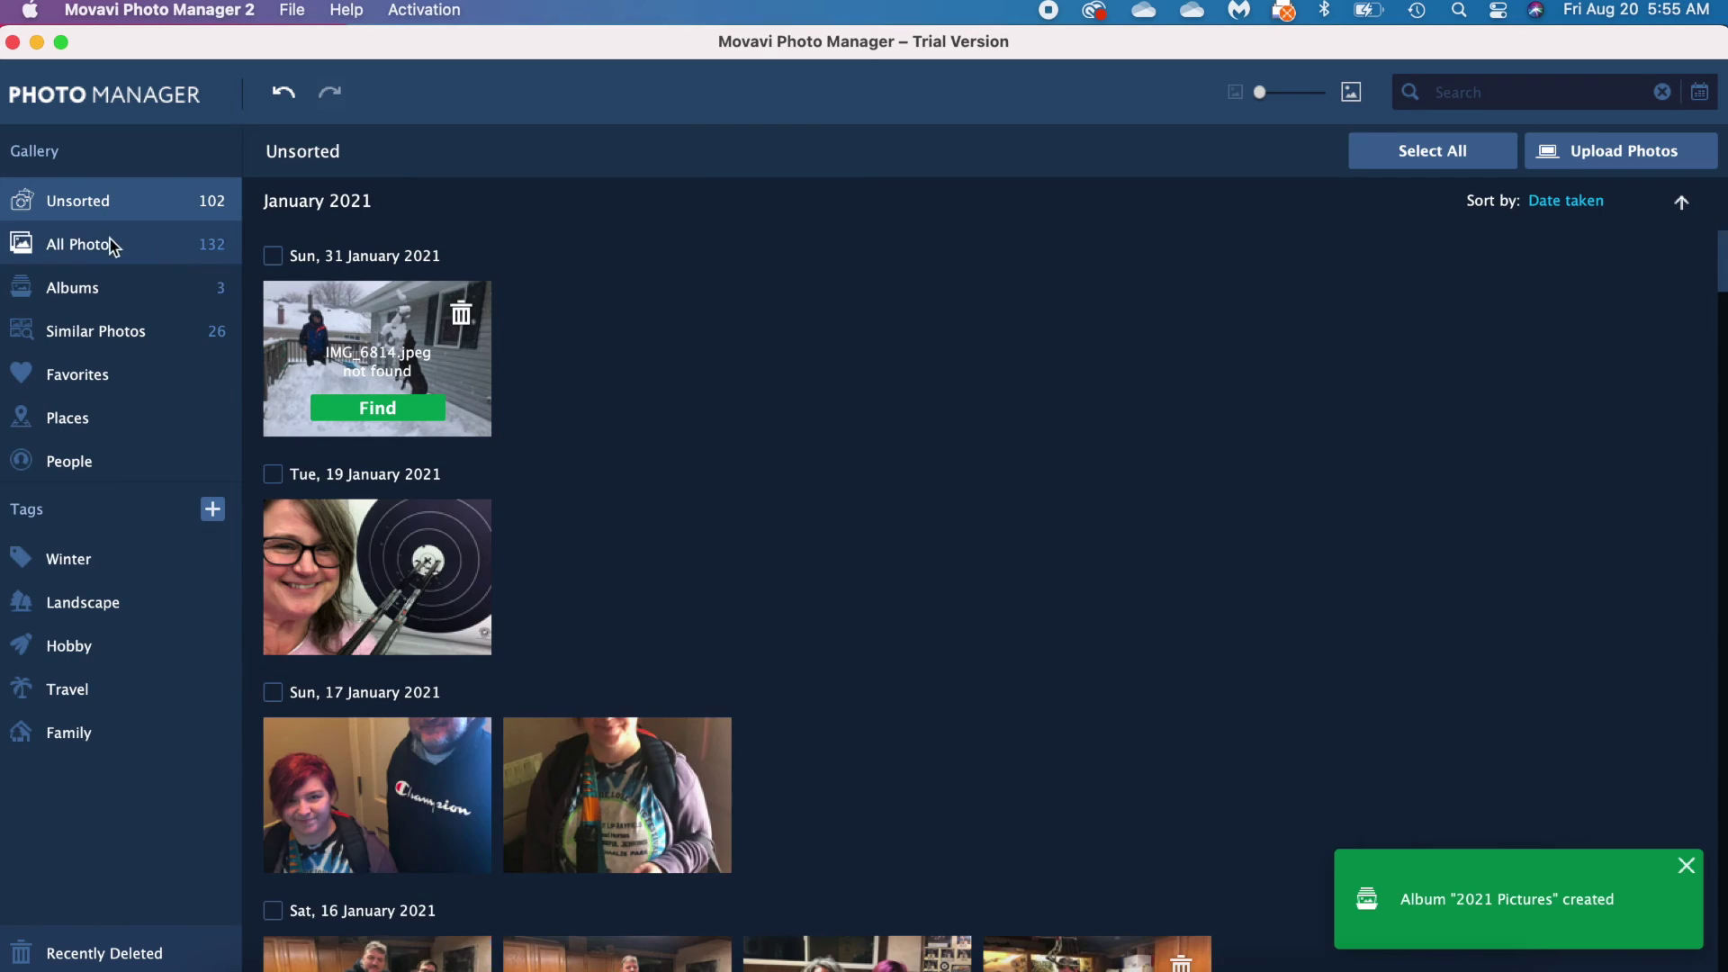
Step: Open archery photo IMG_6487.jpeg in the viewer and check its file details (2320×3088)
left_click(128, 298)
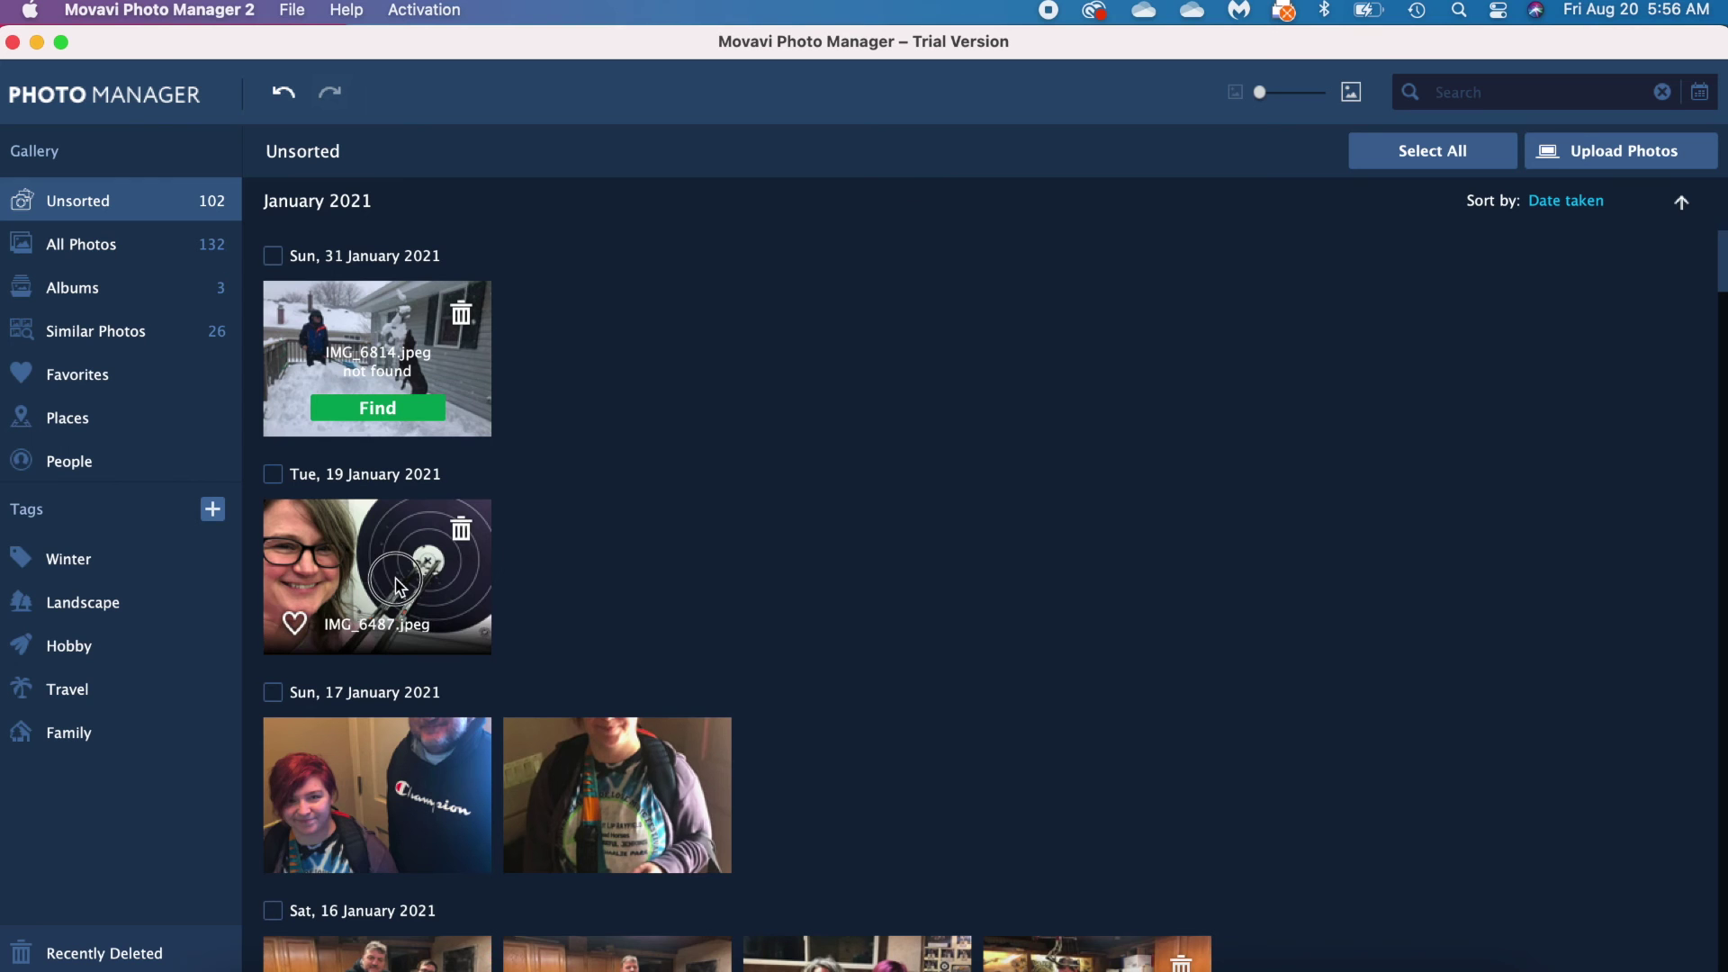
double_click(360, 644)
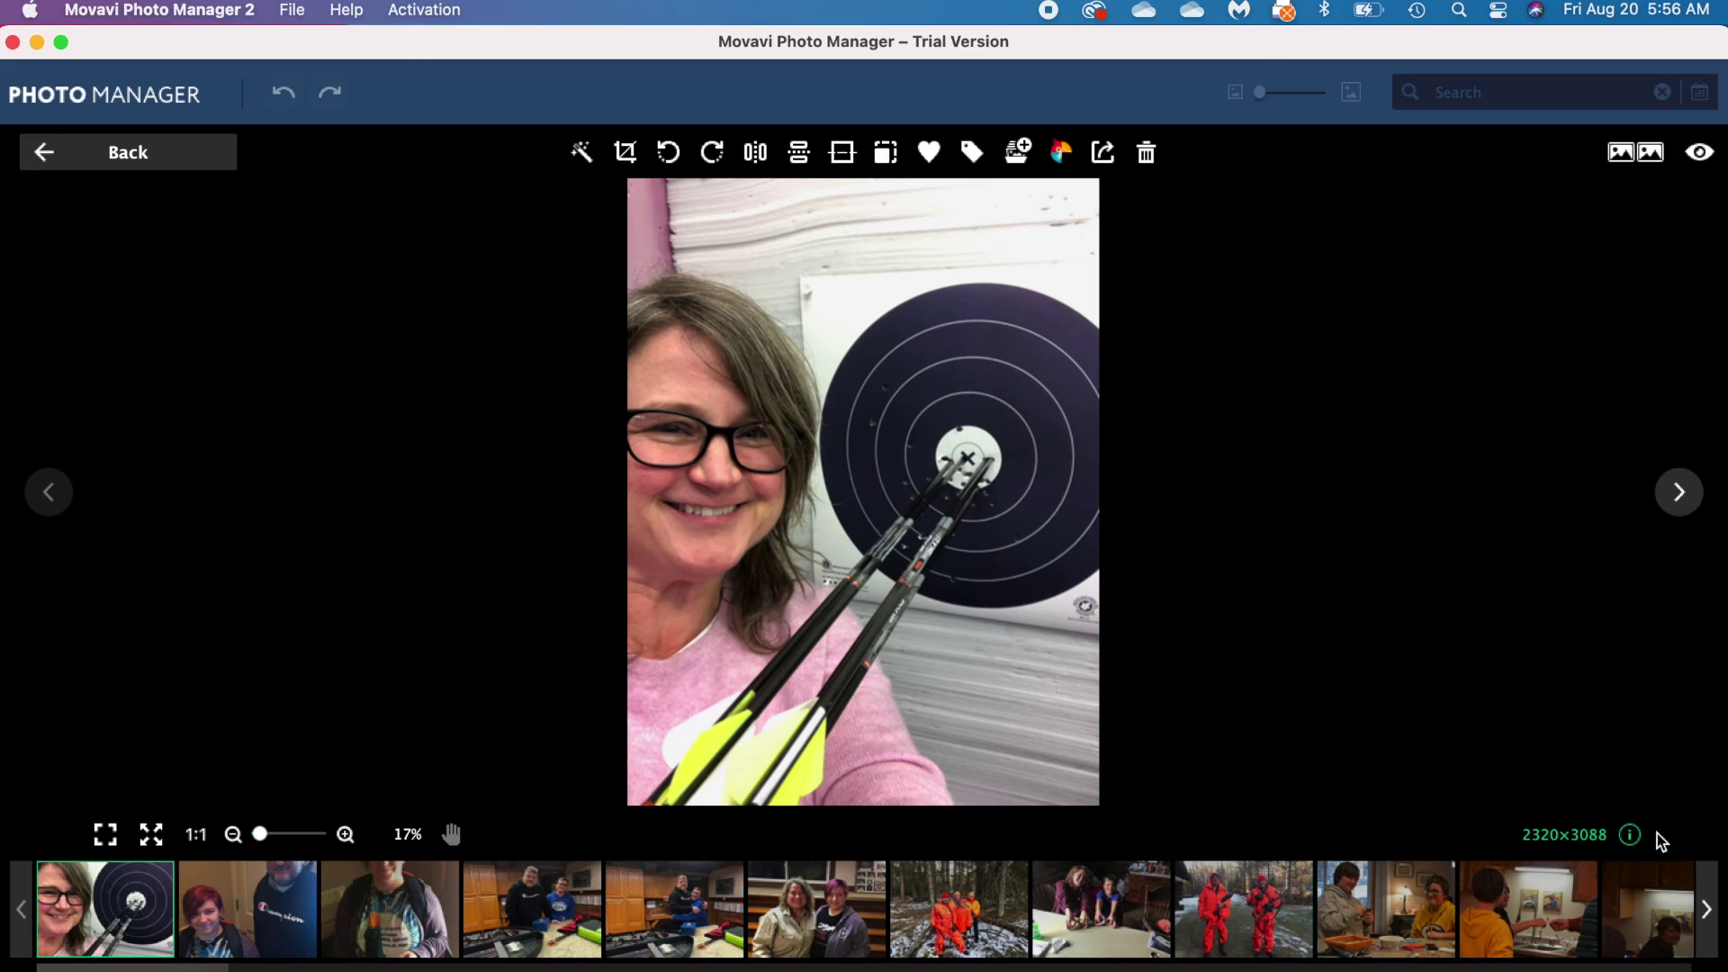
left_click(1630, 835)
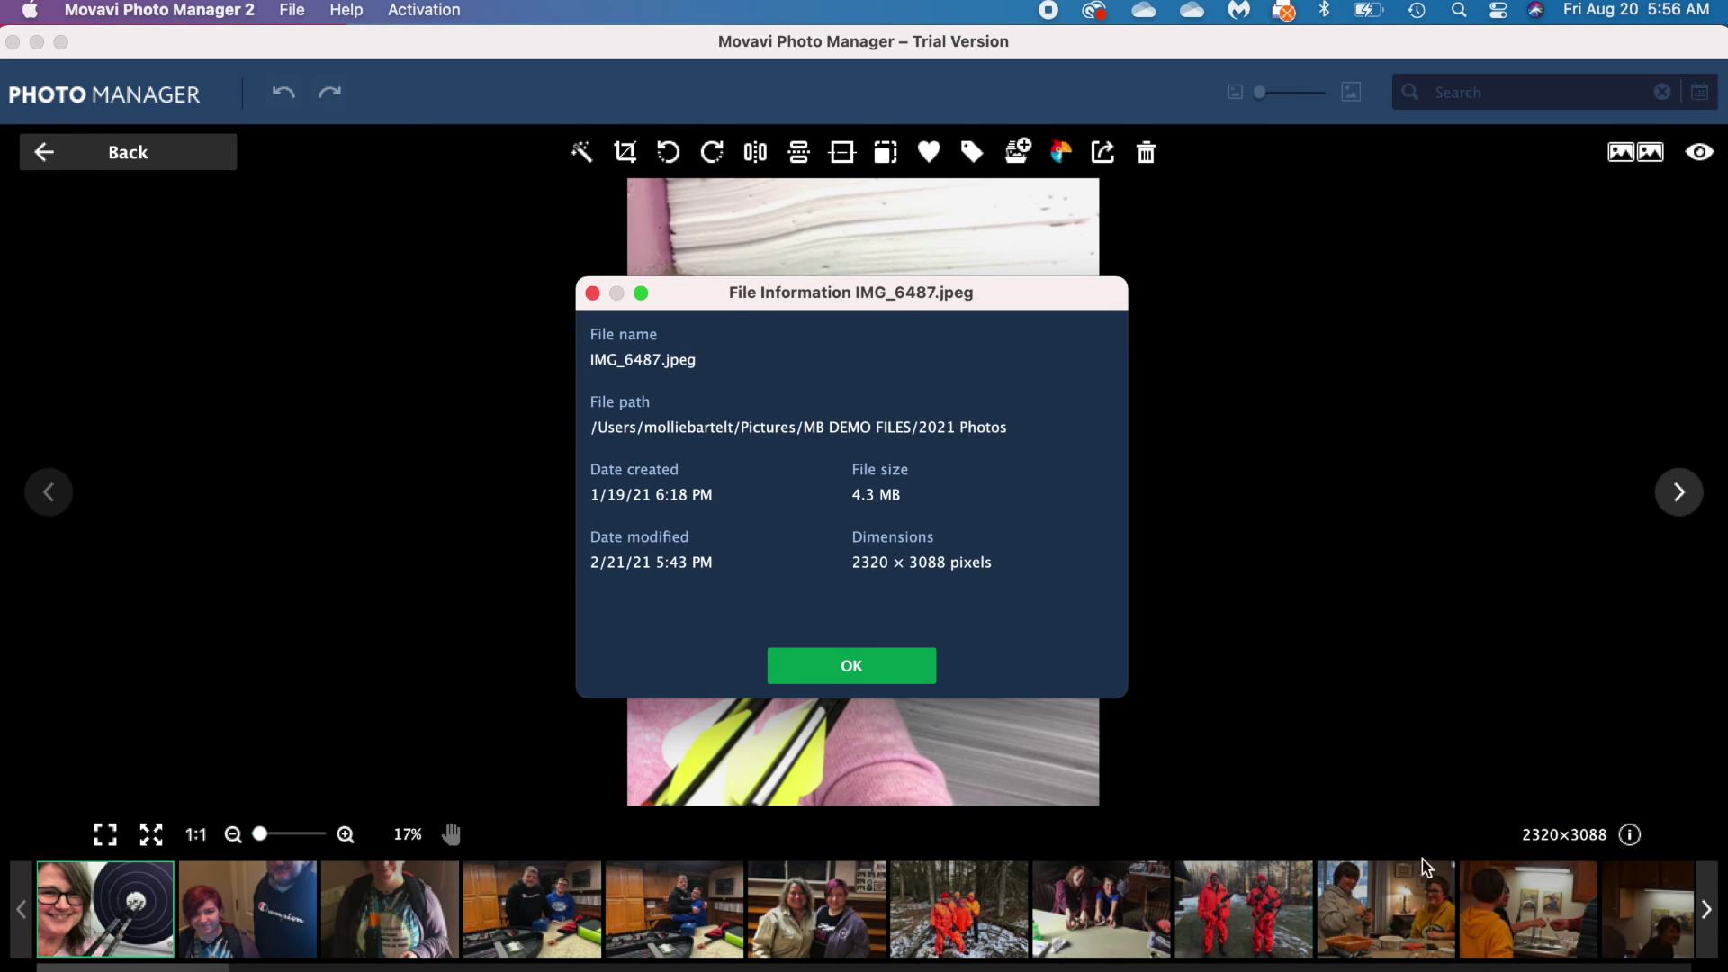
left_click(862, 667)
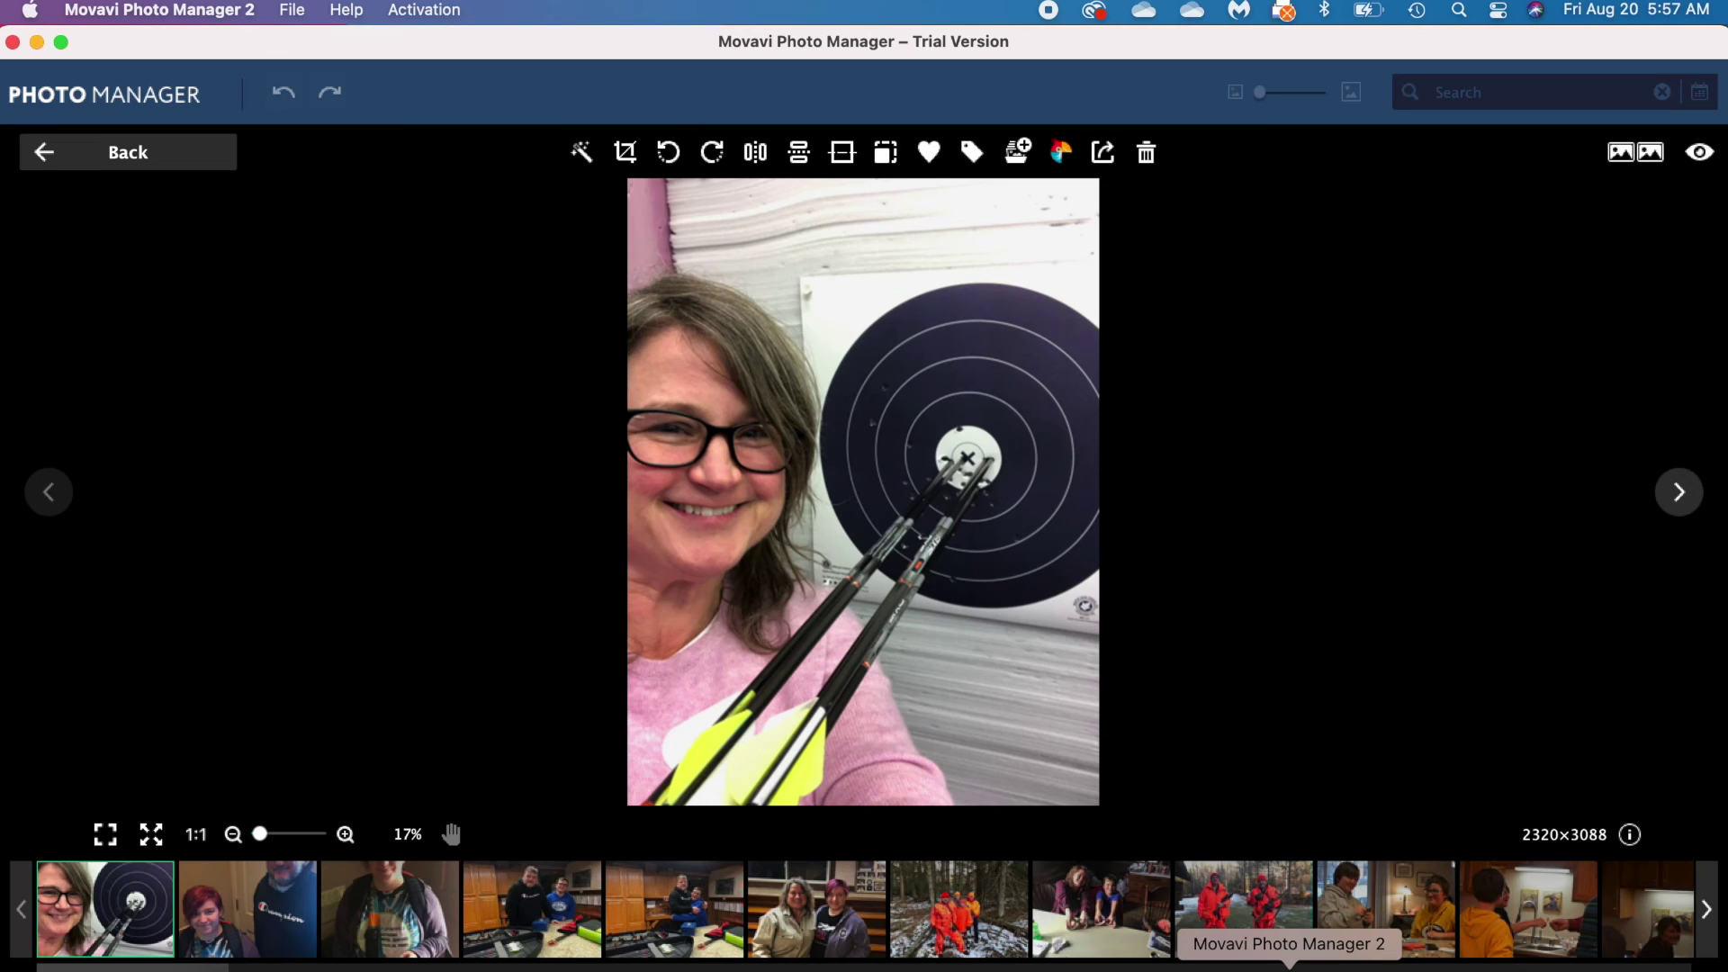